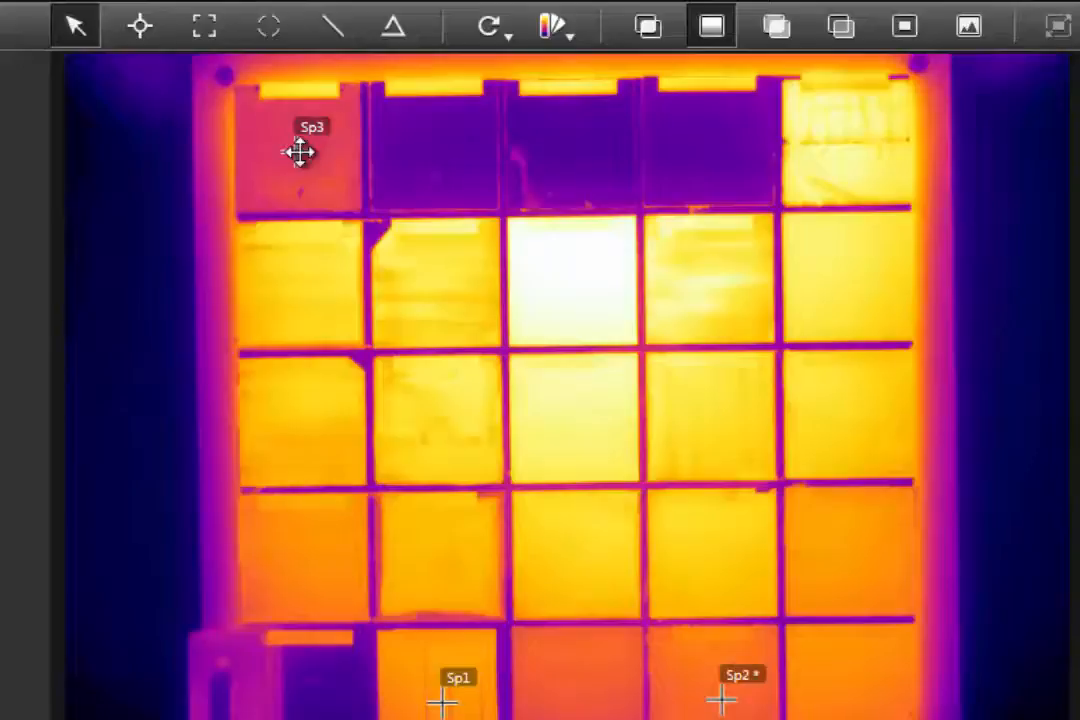
Enable local parameters for spot Sp3 and set its emissivity to 0.67
{"action": "right_click", "coordinate": [300, 152]}
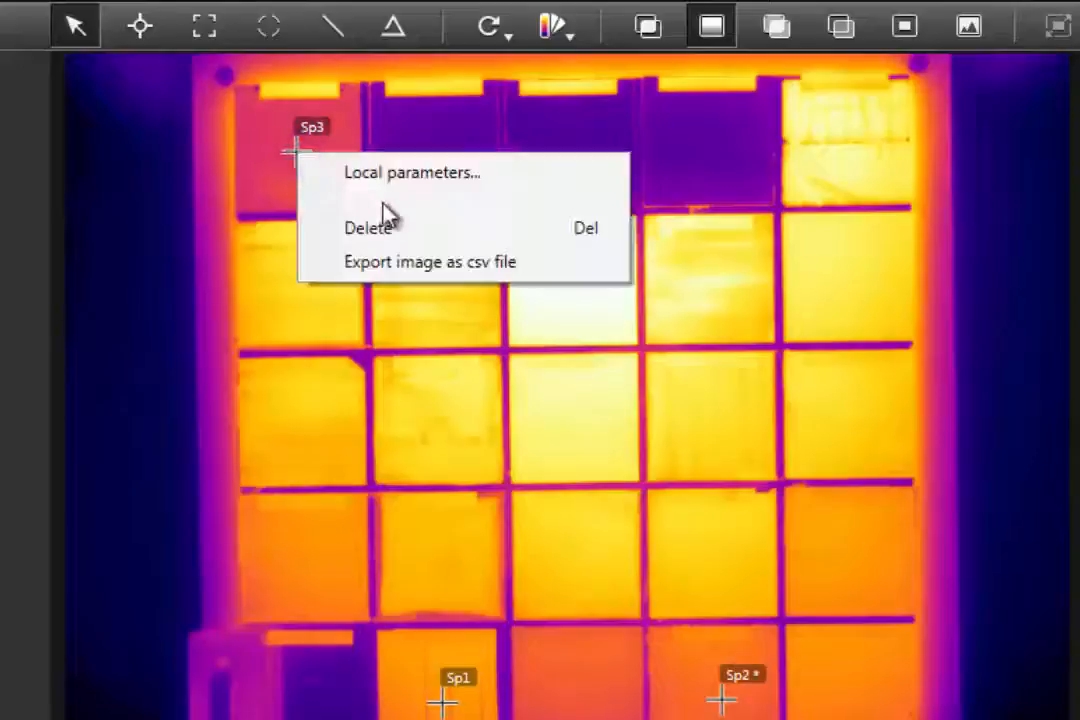
{"action": "left_click", "coordinate": [436, 180]}
{"action": "left_click", "coordinate": [612, 369]}
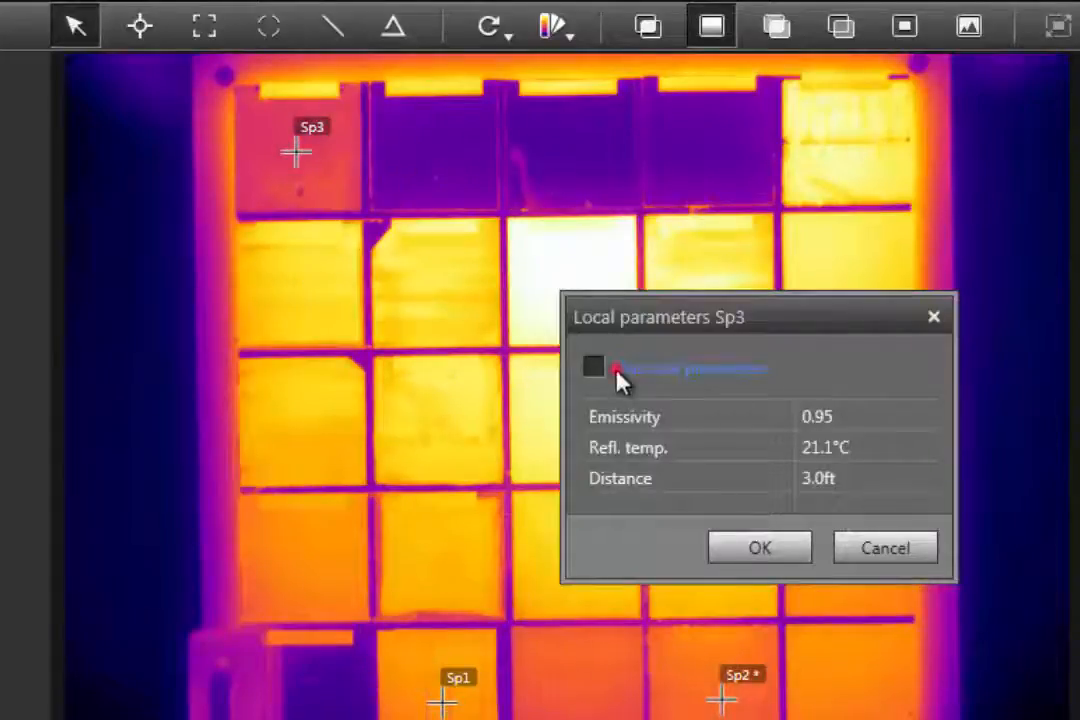
{"action": "double_click", "coordinate": [845, 416]}
{"action": "left_click", "coordinate": [851, 414]}
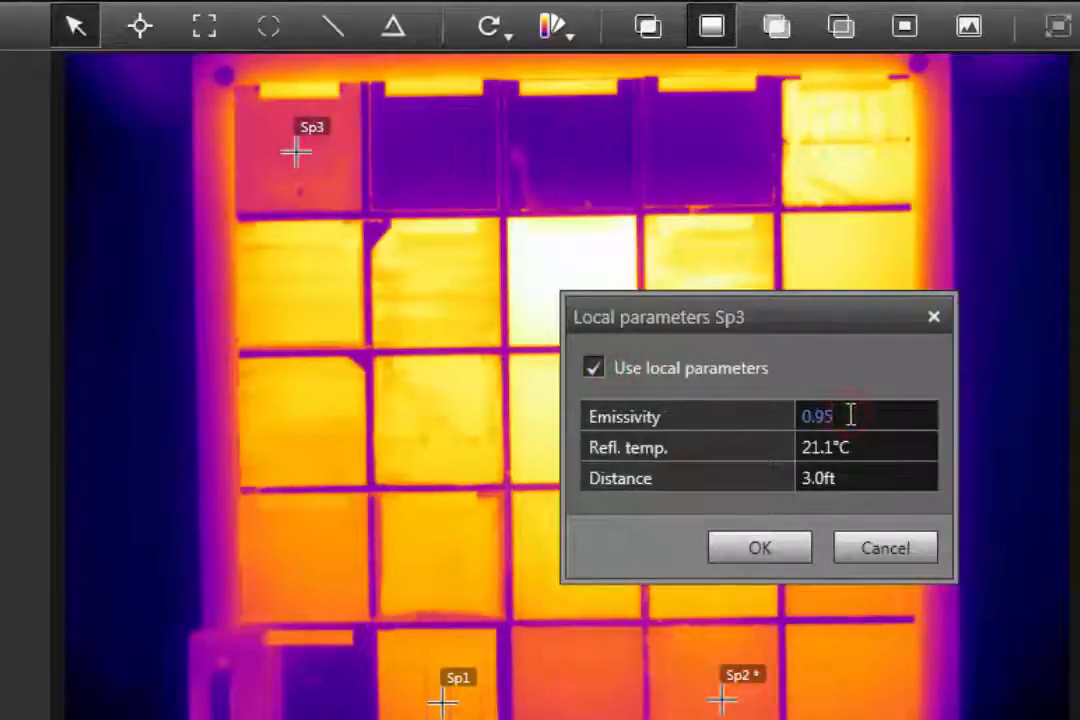
{"action": "key", "text": "BackSpace"}
{"action": "key", "text": "BackSpace"}
{"action": "key", "text": "BackSpace"}
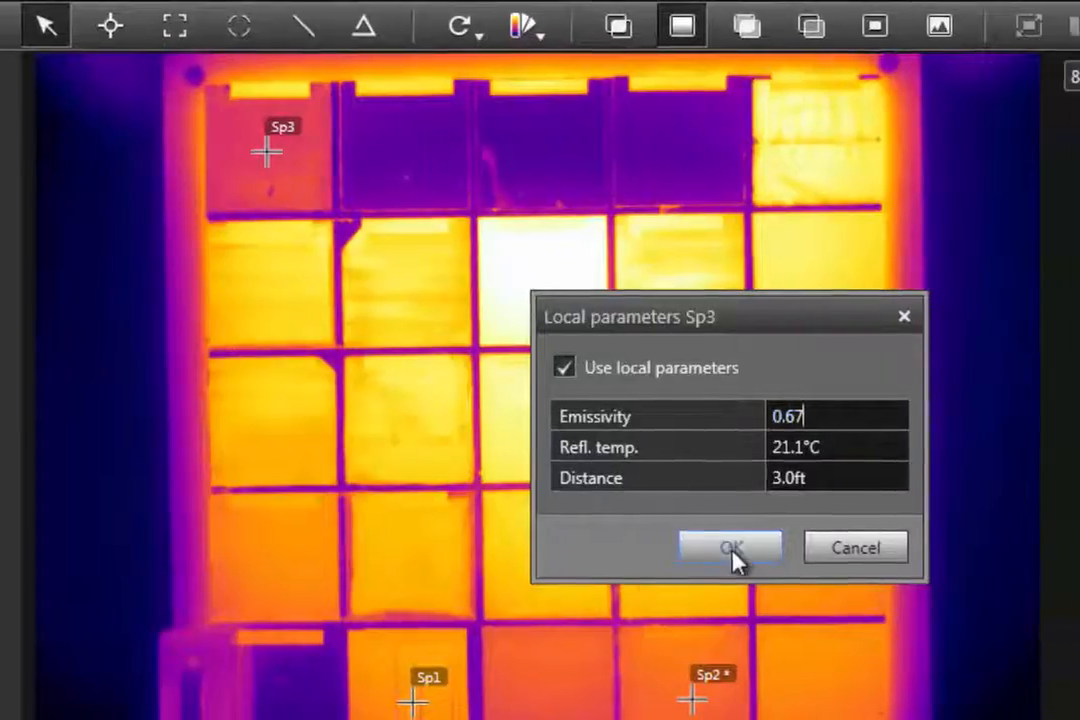
{"action": "left_click", "coordinate": [760, 558]}
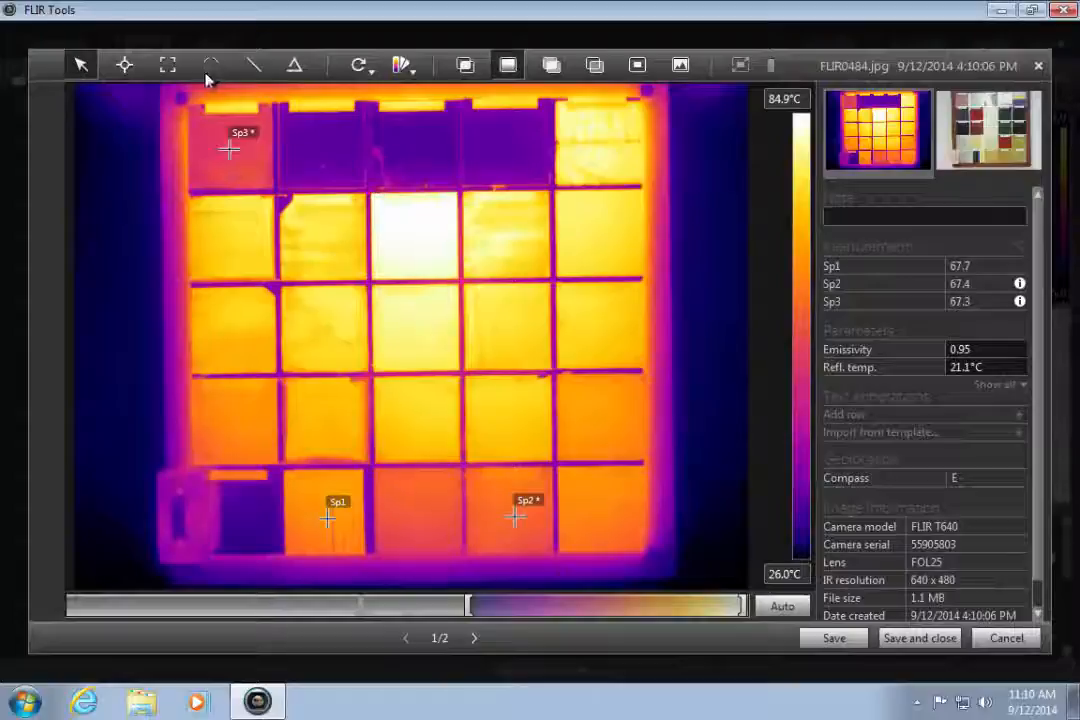
Add a box measurement area over the first tile of the third row and check its local parameters without changing them
{"action": "left_click", "coordinate": [170, 66]}
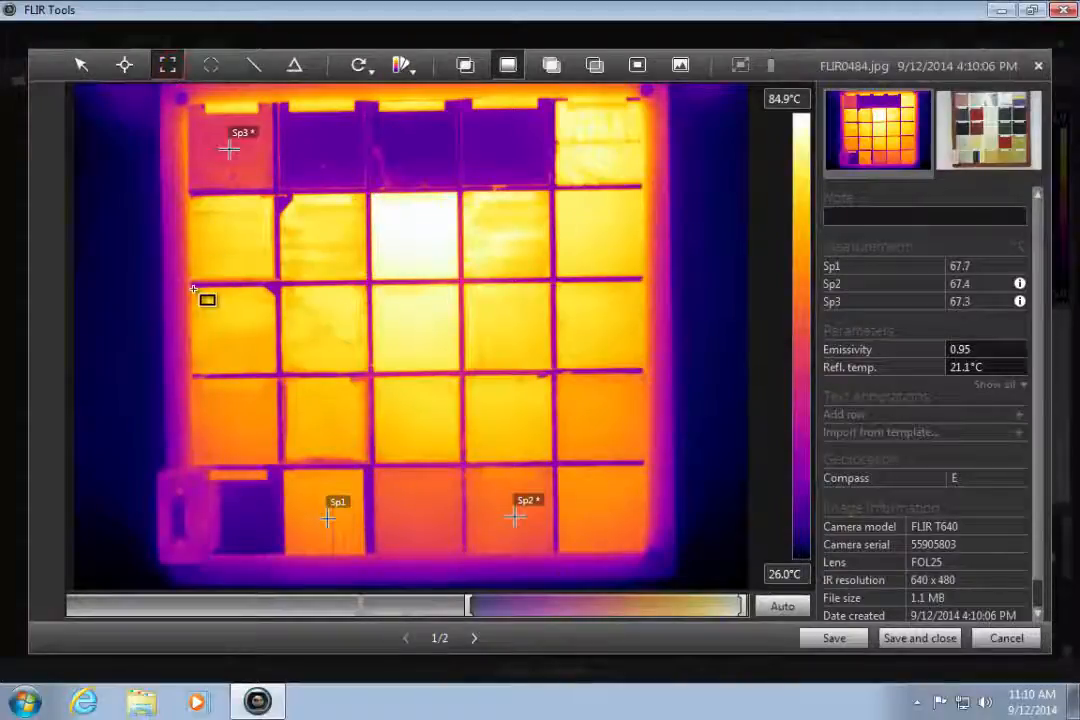
{"action": "left_click_drag", "start_coordinate": [250, 350], "coordinate": [278, 366]}
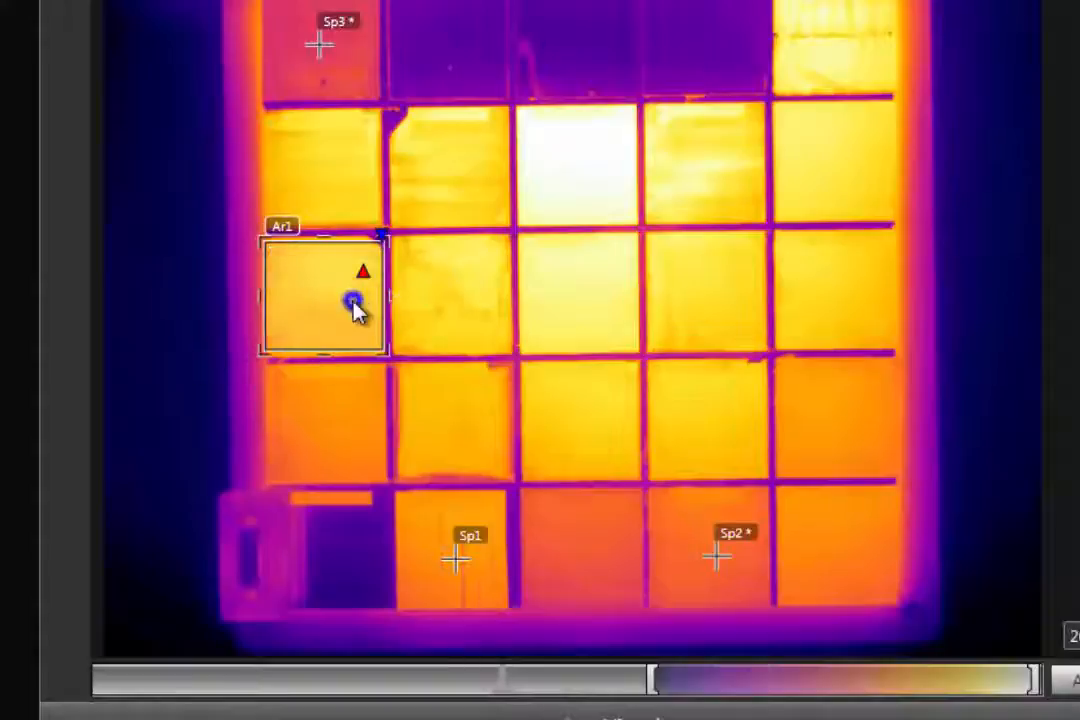
{"action": "right_click", "coordinate": [355, 310]}
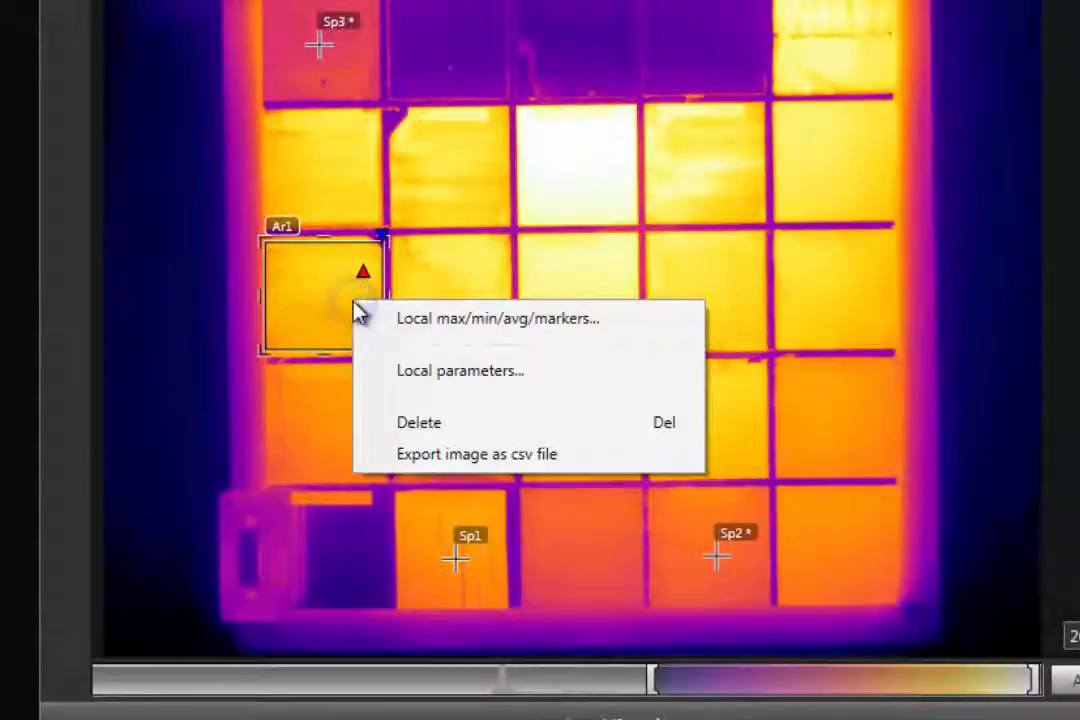
{"action": "left_click", "coordinate": [488, 371]}
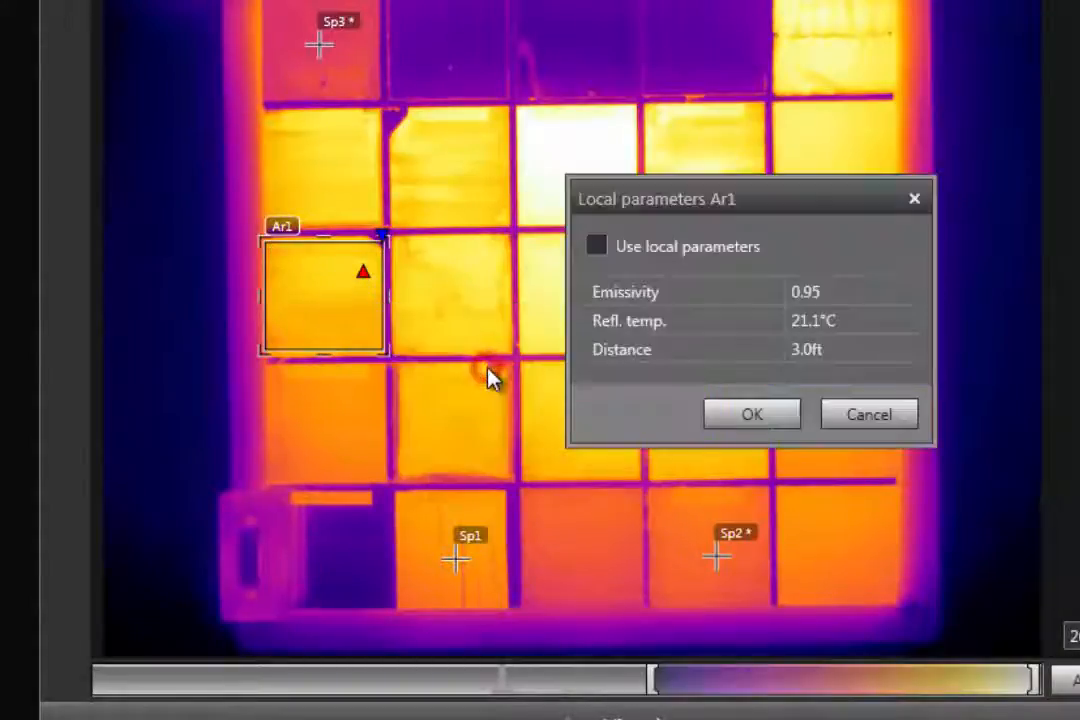
{"action": "left_click", "coordinate": [833, 412]}
Limit area Ar1's results to the maximum by disabling its minimum and average, and hide its markers
{"action": "right_click", "coordinate": [352, 300]}
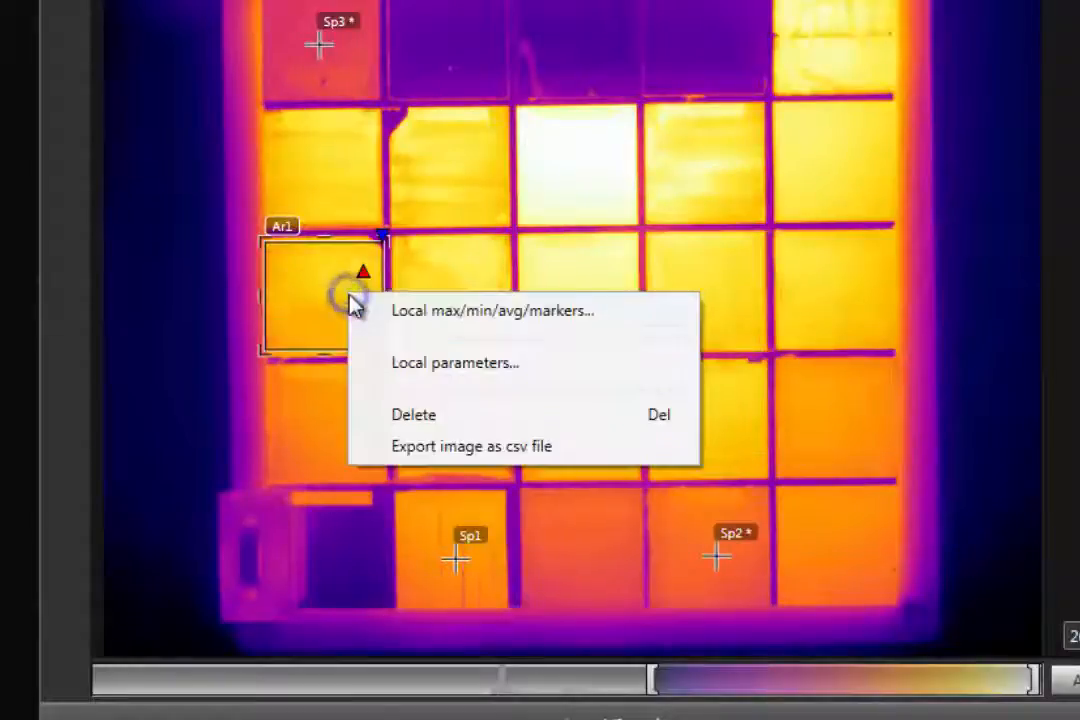
{"action": "left_click", "coordinate": [497, 312]}
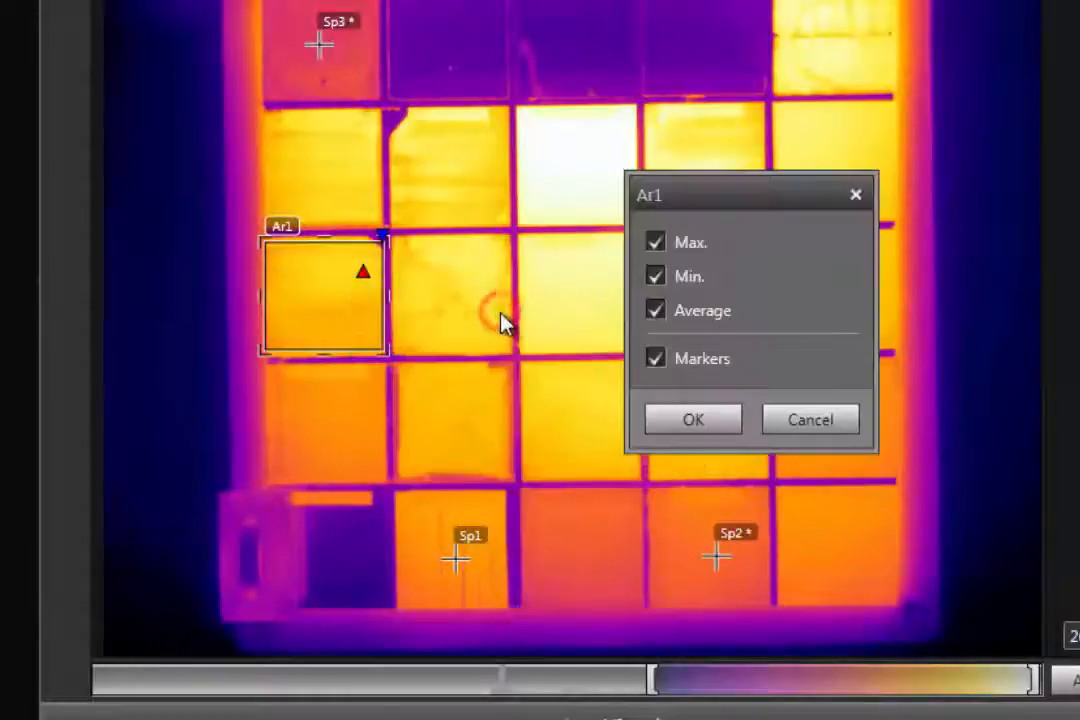
{"action": "left_click", "coordinate": [686, 276]}
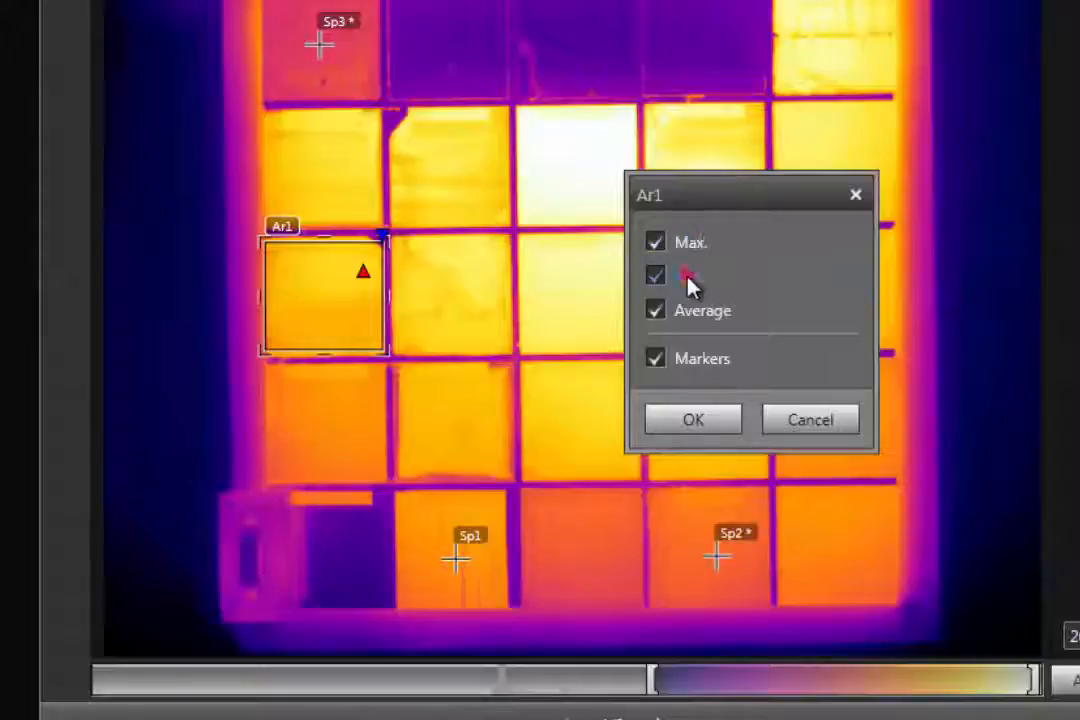
{"action": "left_click", "coordinate": [690, 312]}
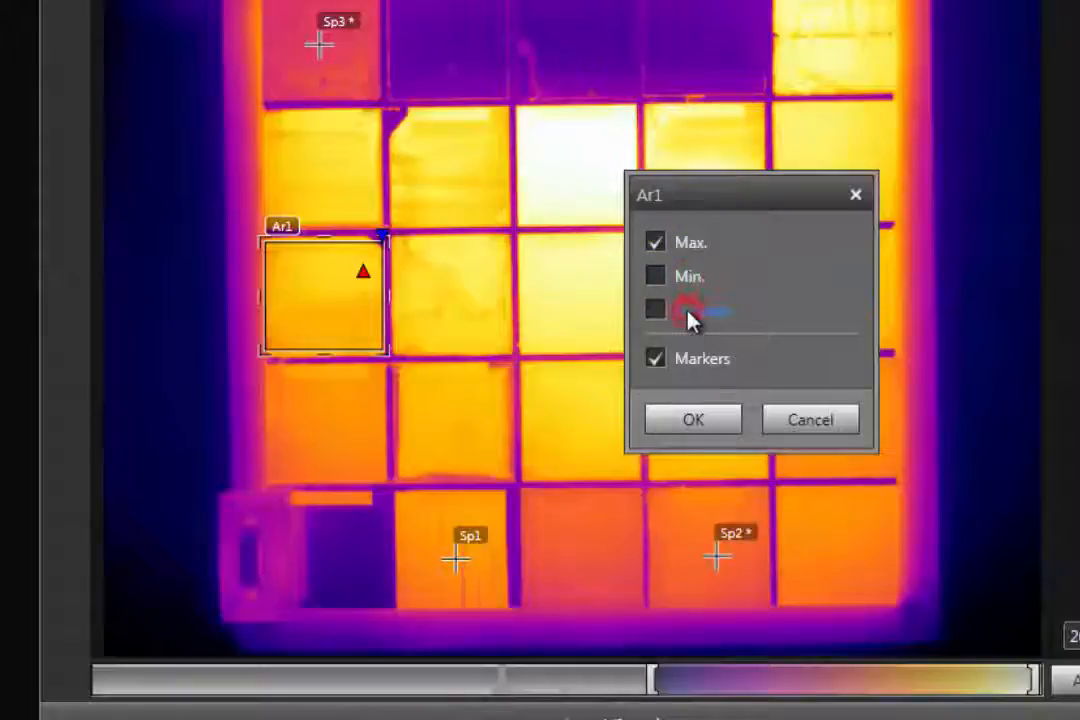
{"action": "left_click", "coordinate": [680, 366]}
{"action": "left_click", "coordinate": [685, 422]}
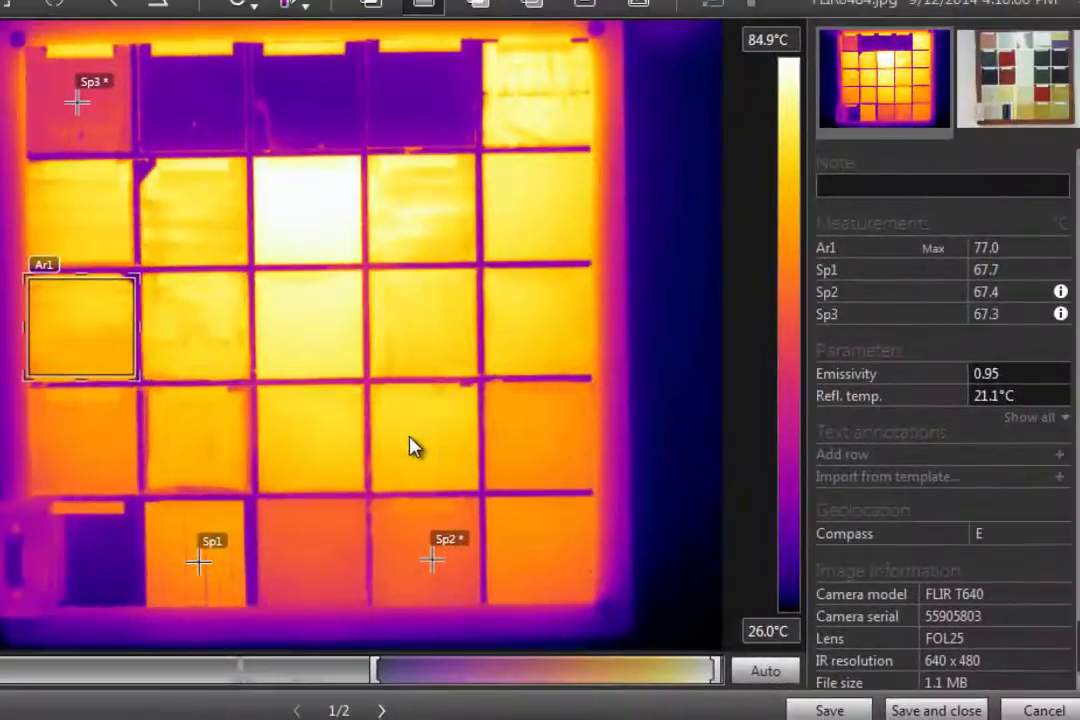
Turn the markers back on for area Ar1
{"action": "right_click", "coordinate": [104, 325]}
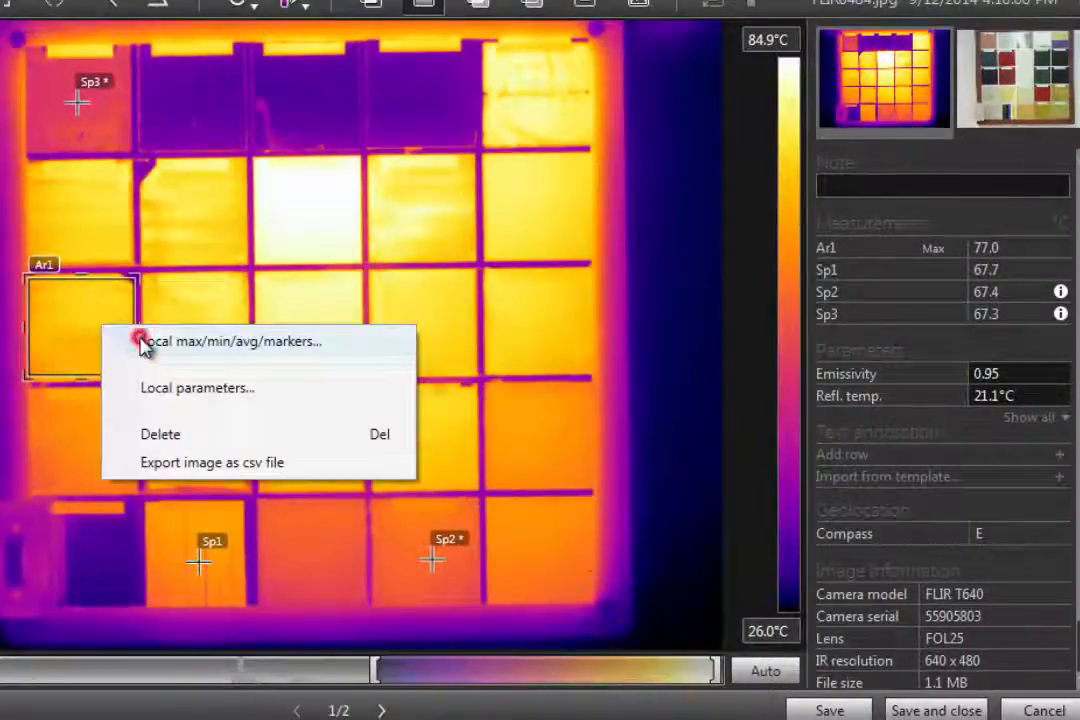
{"action": "left_click", "coordinate": [145, 342]}
{"action": "left_click", "coordinate": [376, 382]}
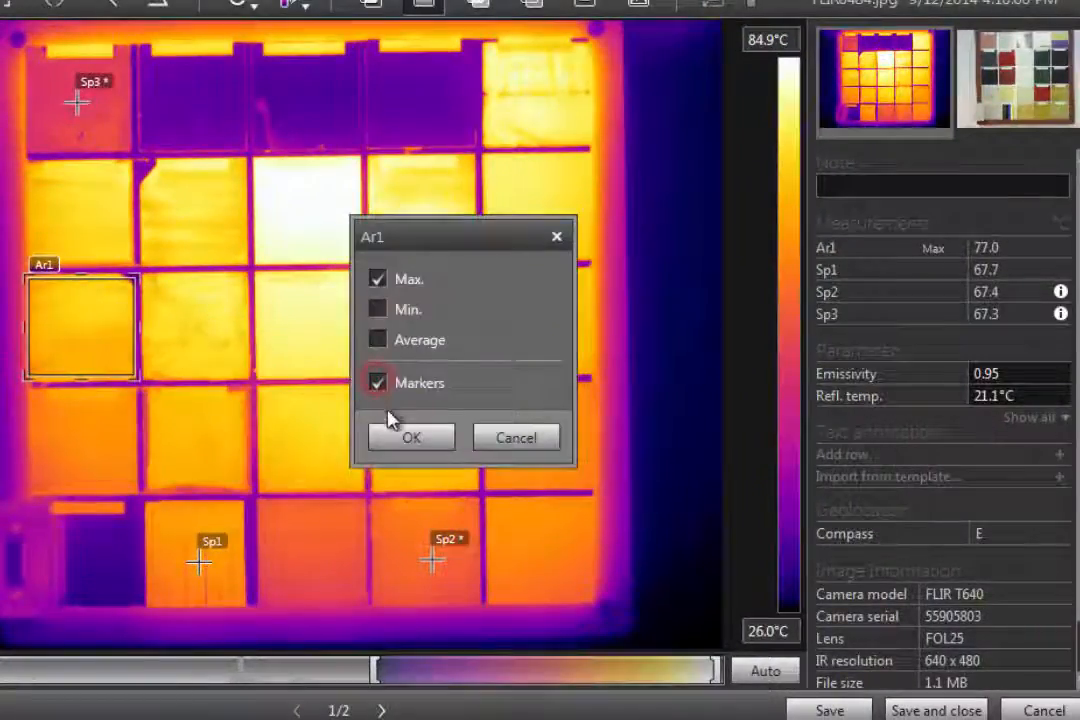
{"action": "left_click", "coordinate": [403, 437]}
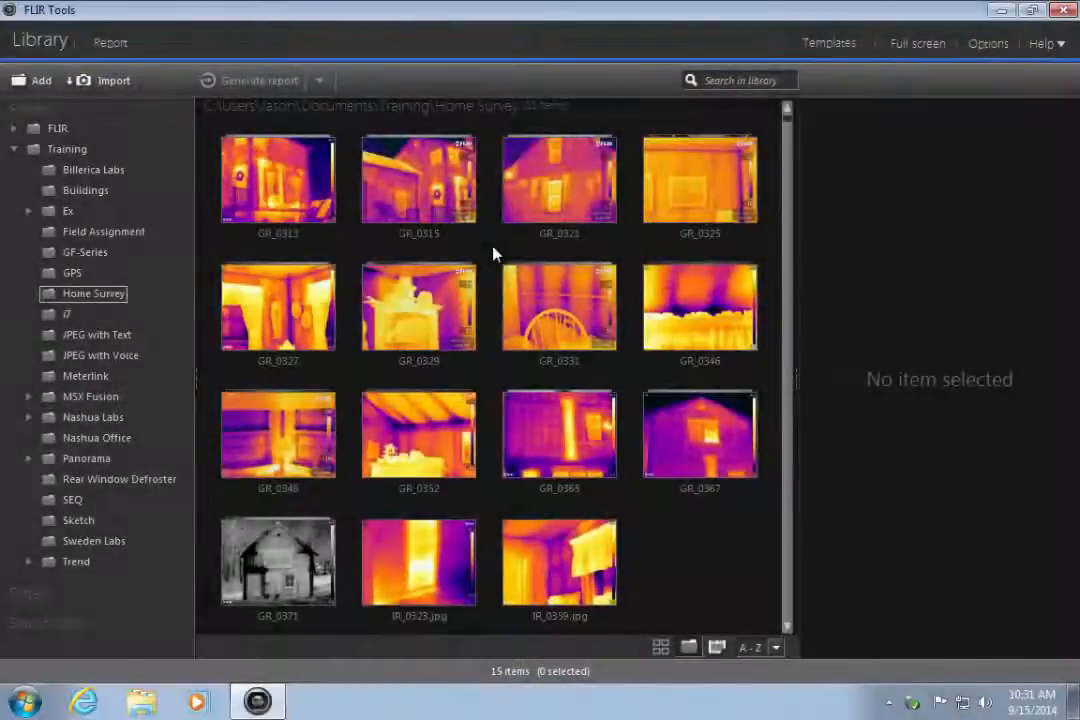
Generate a report from images GR_0313 through GR_0346 using the template with two side-by-side images above text
{"action": "left_click", "coordinate": [290, 199]}
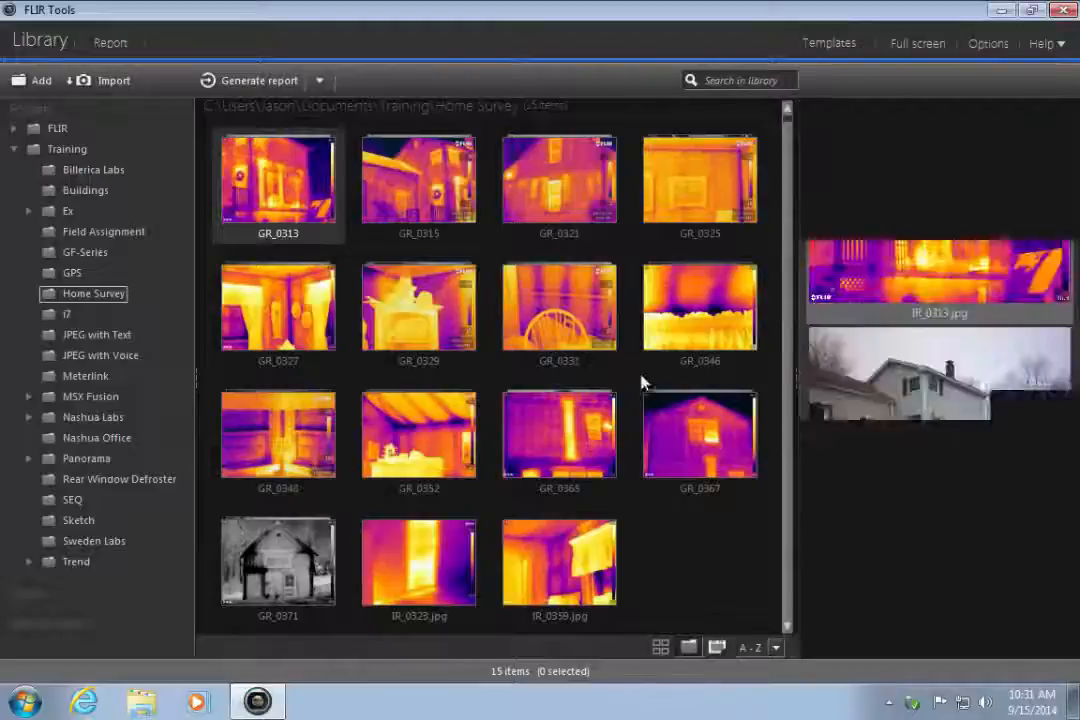
{"action": "left_click", "coordinate": [670, 330], "text": "shift"}
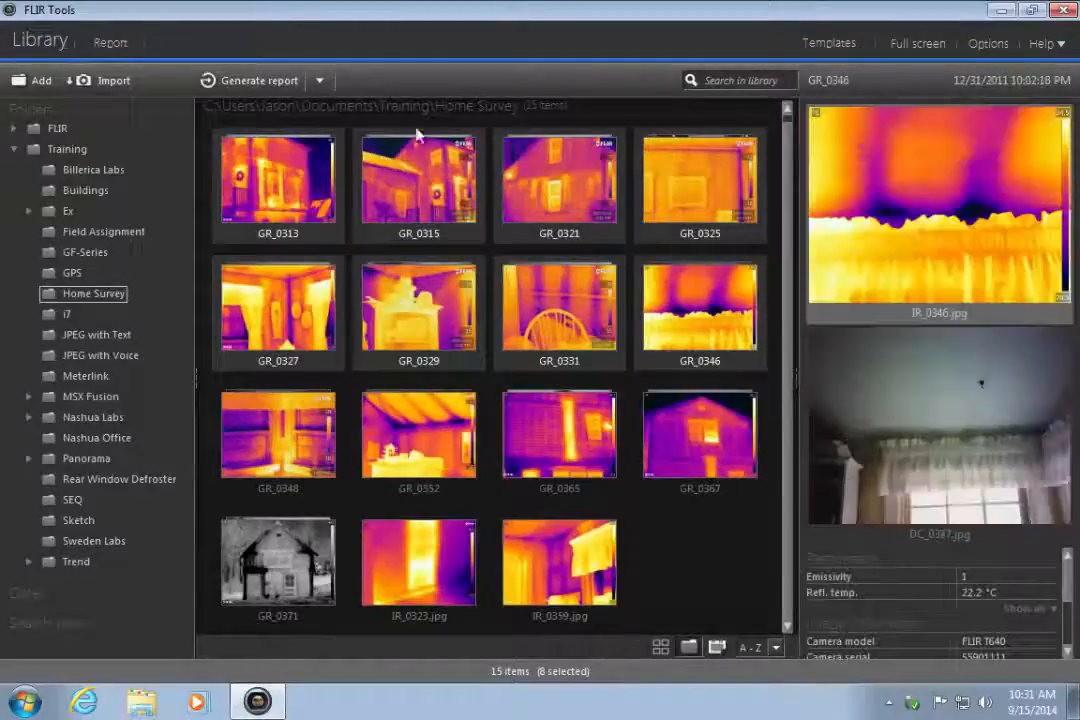
{"action": "left_click", "coordinate": [321, 82]}
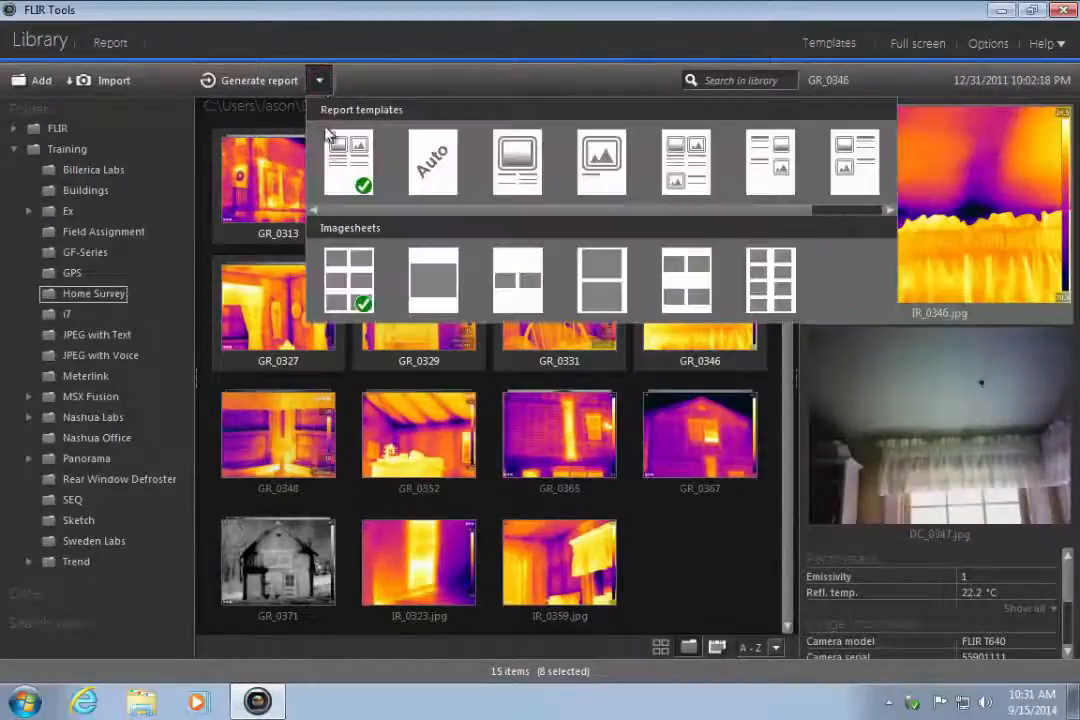
{"action": "left_click", "coordinate": [345, 164]}
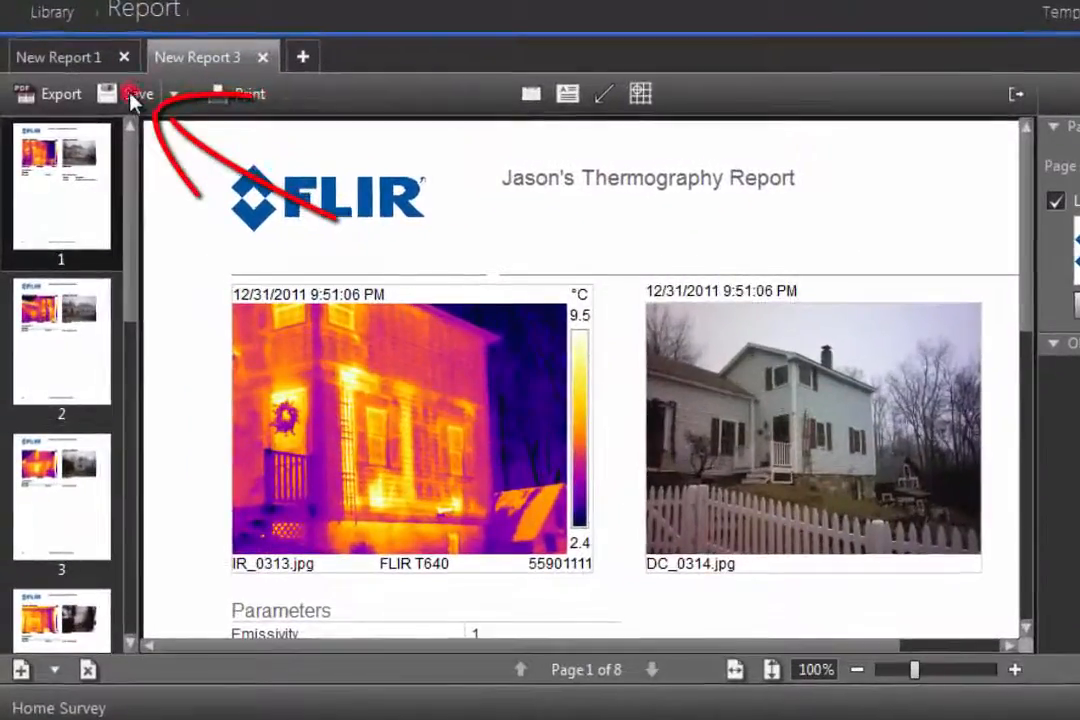
Save the new report in the Home Survey folder as My Report in .repx format
{"action": "left_click", "coordinate": [131, 96]}
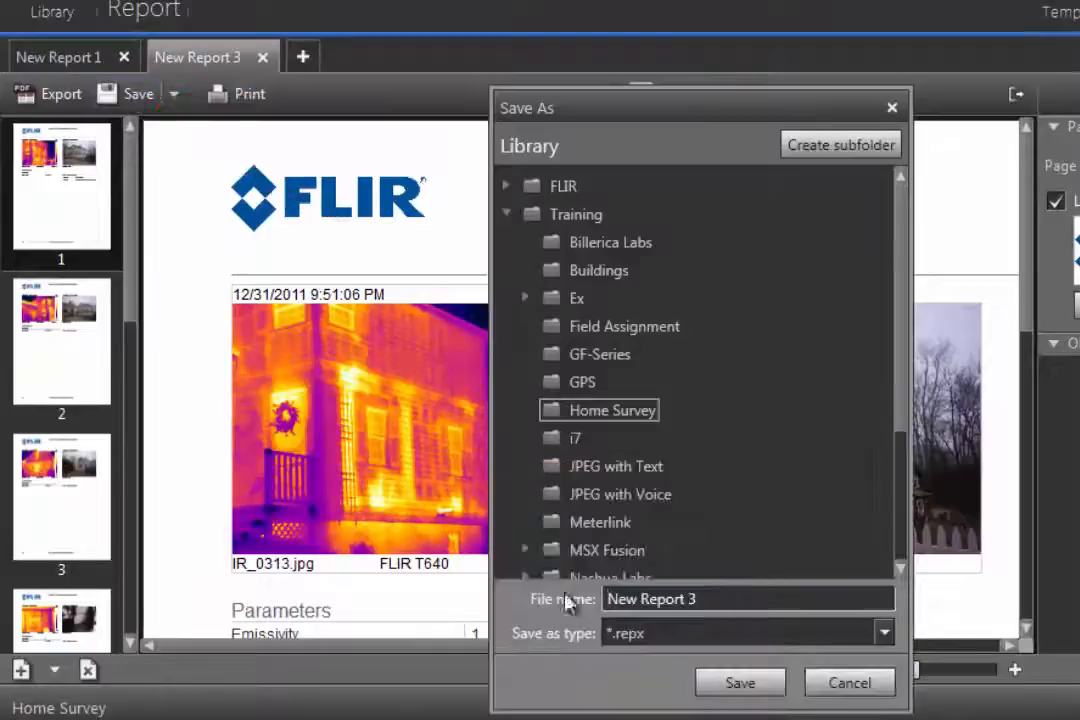
{"action": "left_click_drag", "start_coordinate": [607, 599], "coordinate": [697, 601]}
{"action": "key", "text": "BackSpace"}
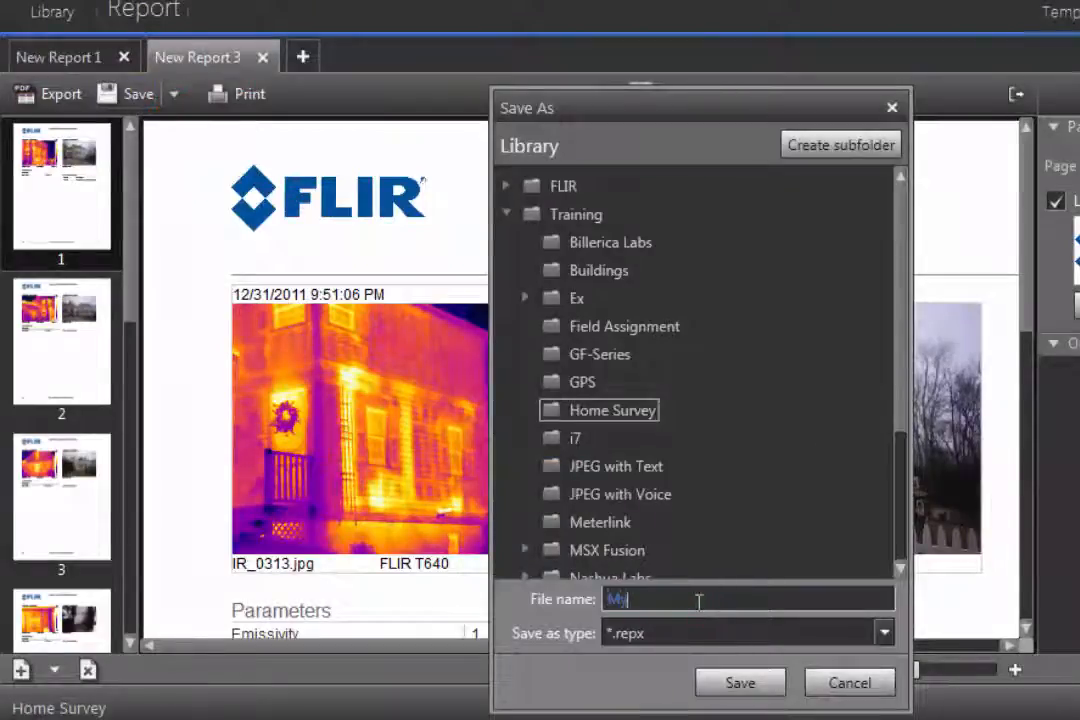
{"action": "left_click", "coordinate": [752, 684]}
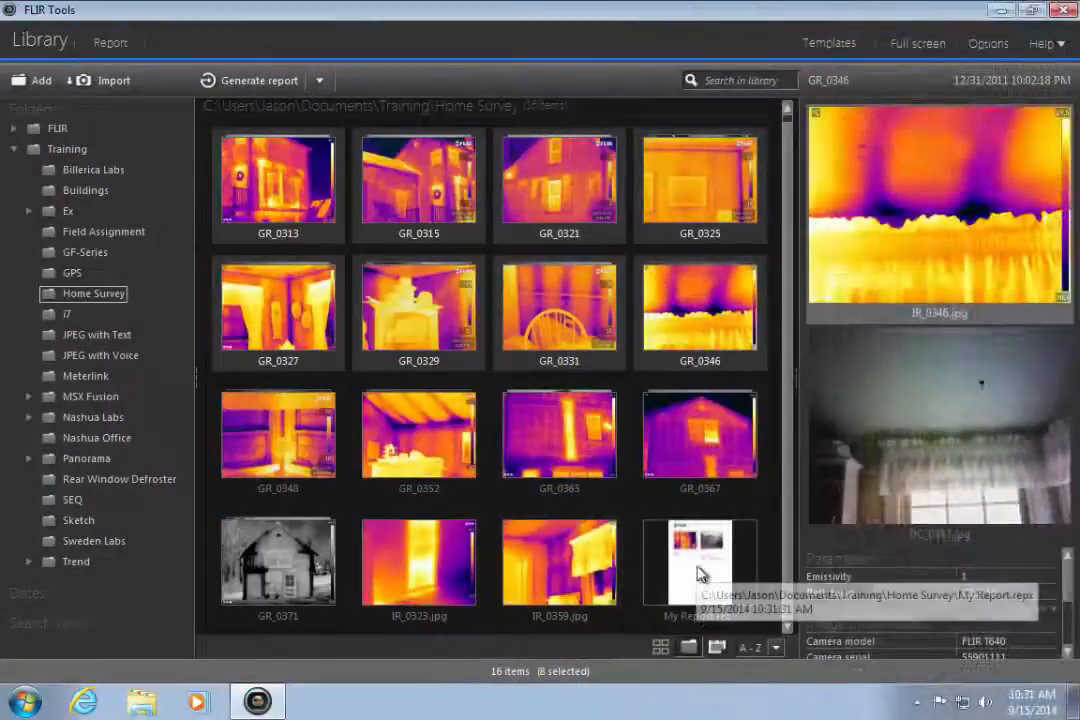
Reopen My Report, draw an arrow from the thermal image to the house photo on page 1, and save it
{"action": "double_click", "coordinate": [698, 572]}
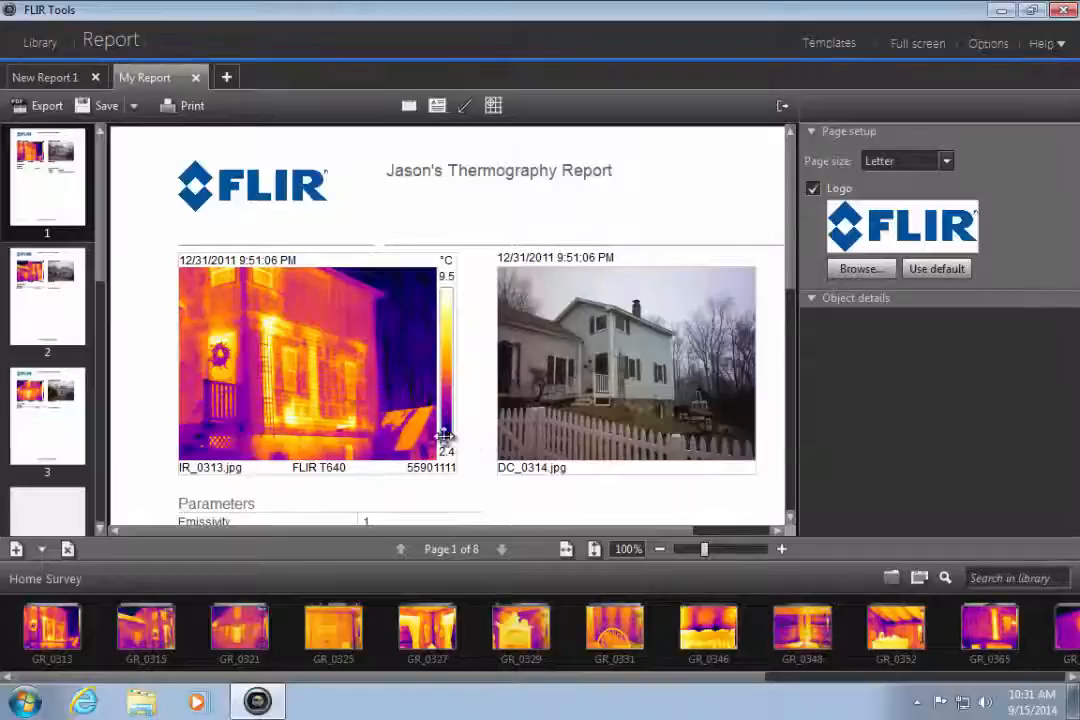
{"action": "left_click", "coordinate": [465, 106]}
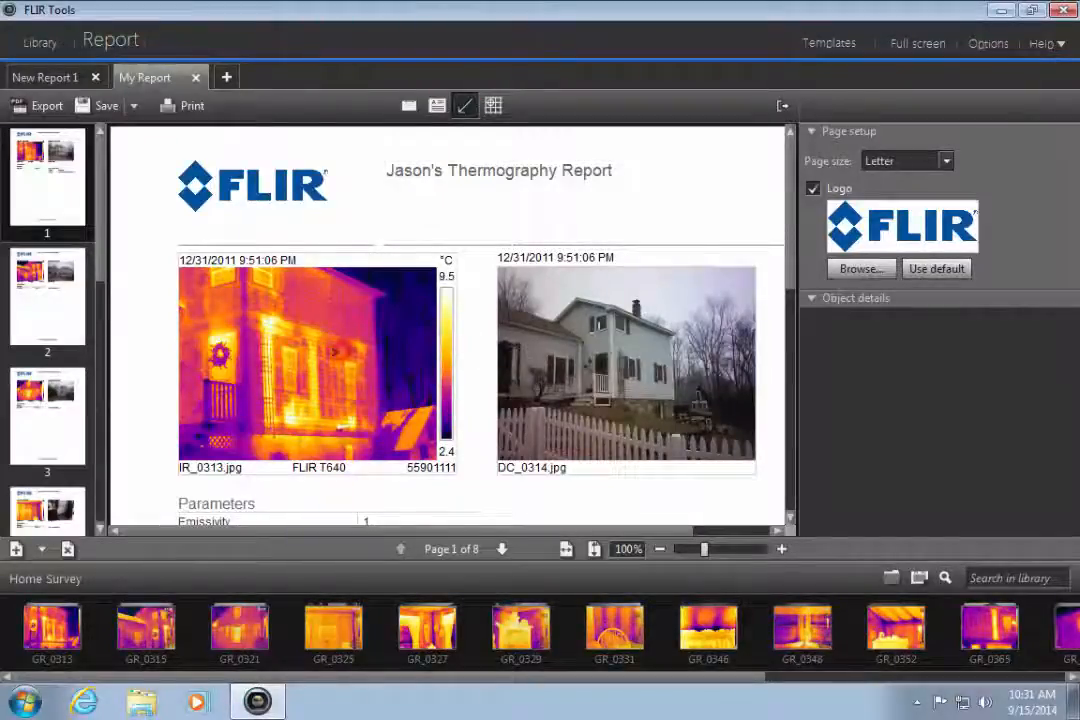
{"action": "left_click_drag", "start_coordinate": [335, 352], "coordinate": [627, 360]}
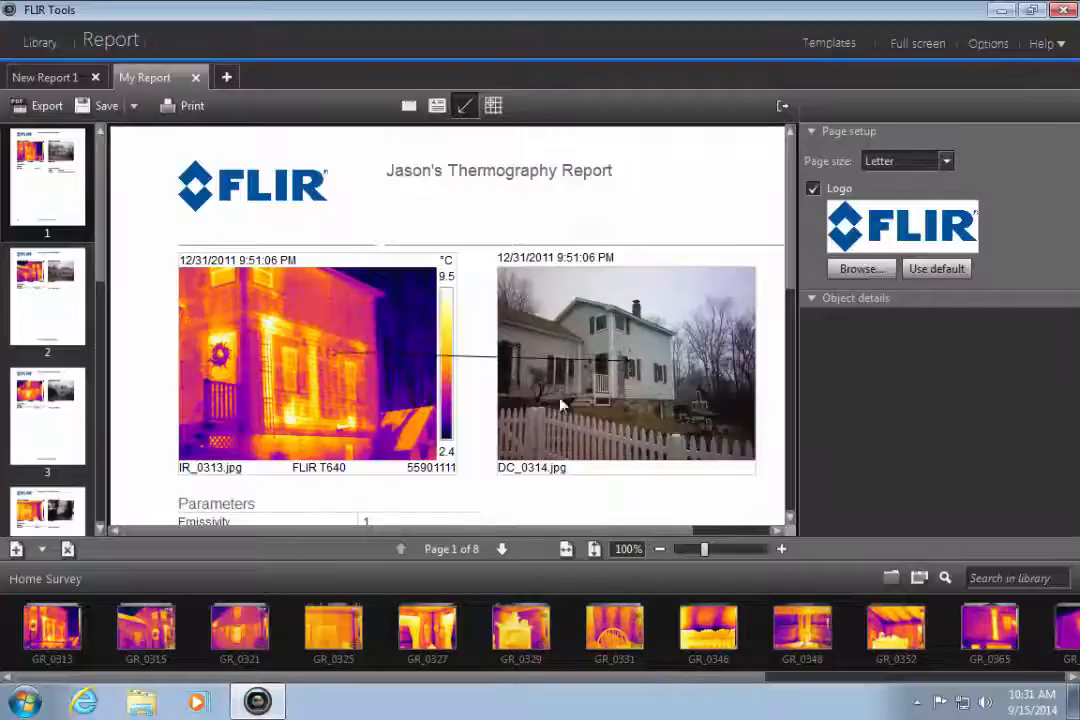
{"action": "left_click", "coordinate": [95, 106]}
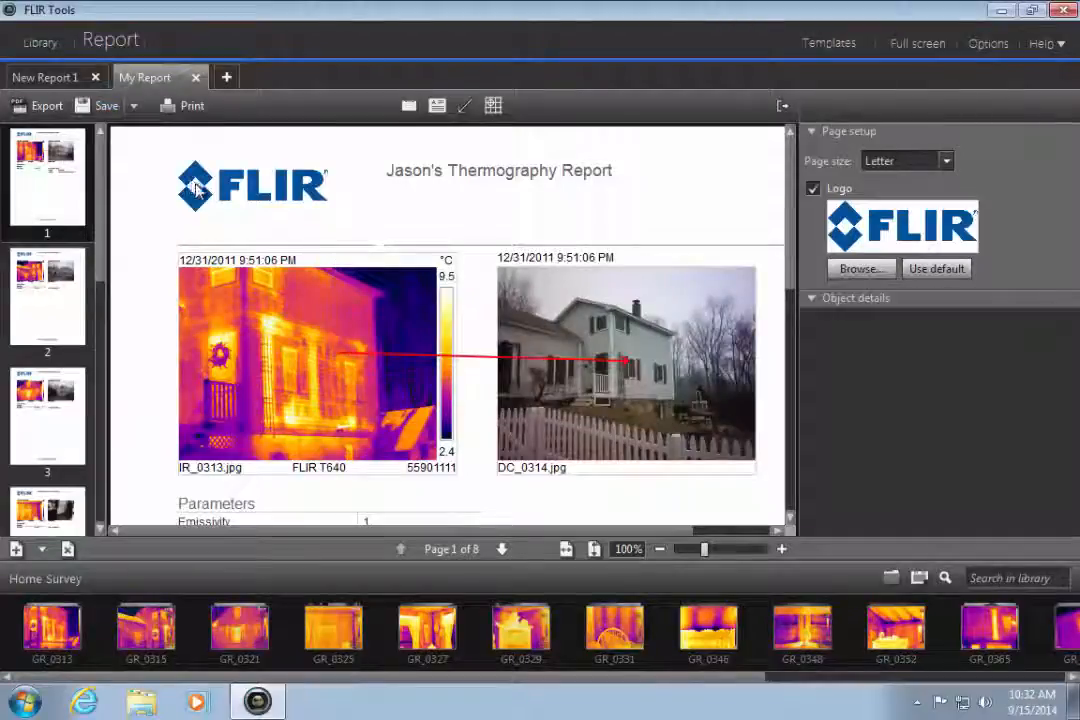
Copy My Report.repx from its containing folder in the library to Removable Disk (E:)
{"action": "left_click", "coordinate": [44, 42]}
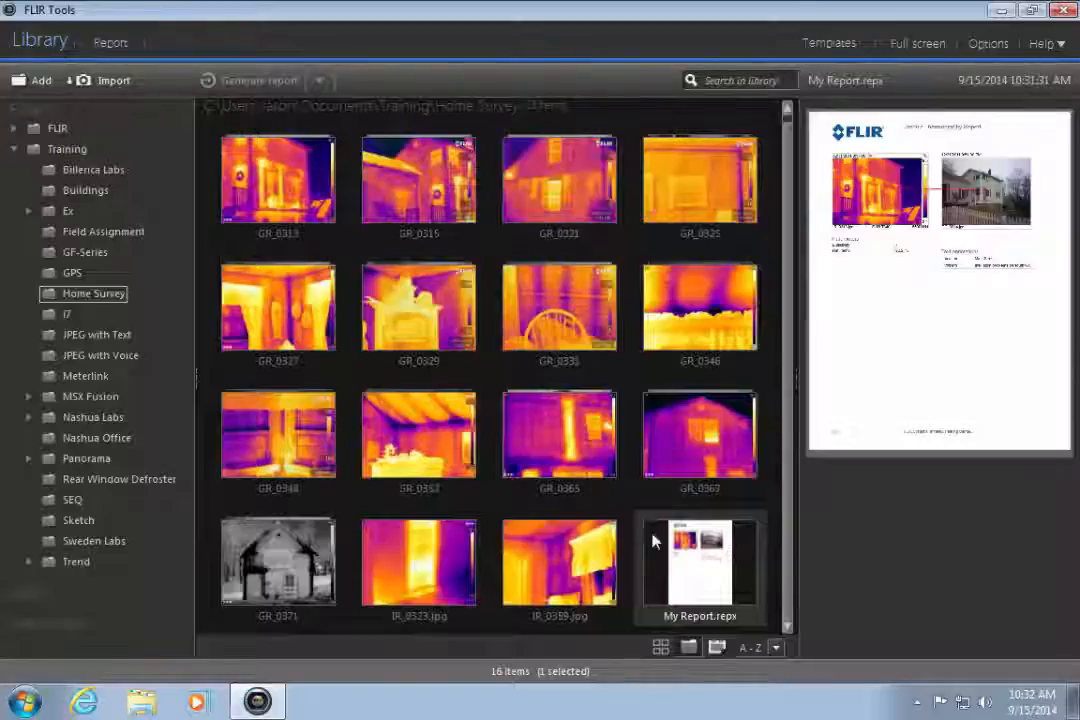
{"action": "right_click", "coordinate": [684, 540]}
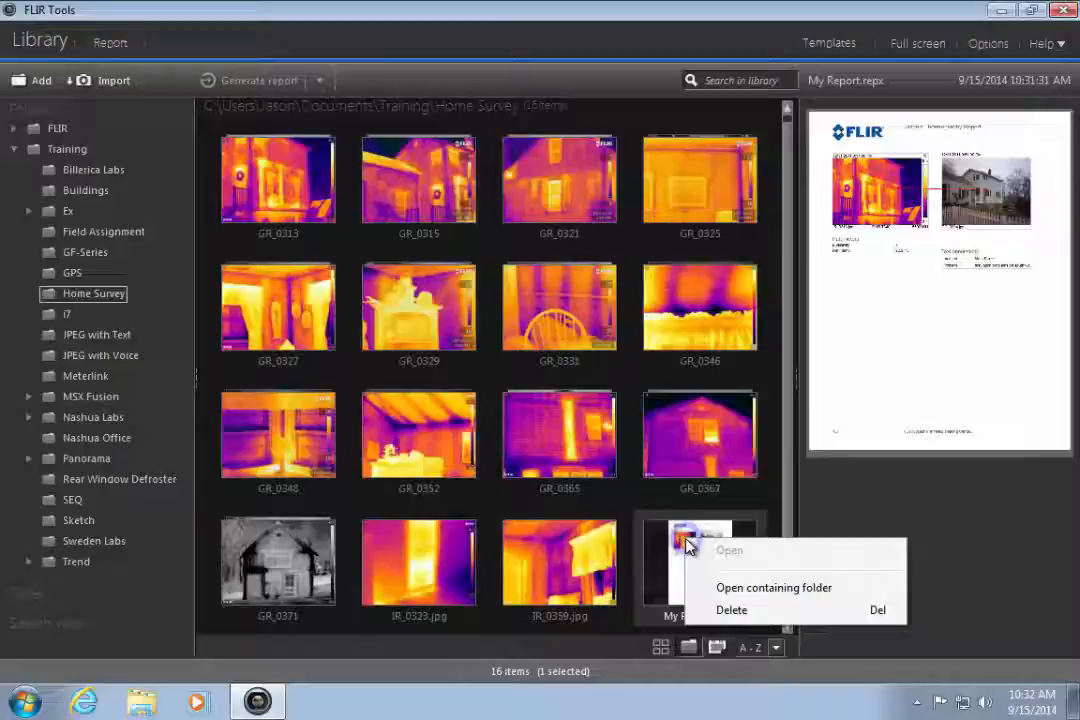
{"action": "left_click", "coordinate": [714, 588]}
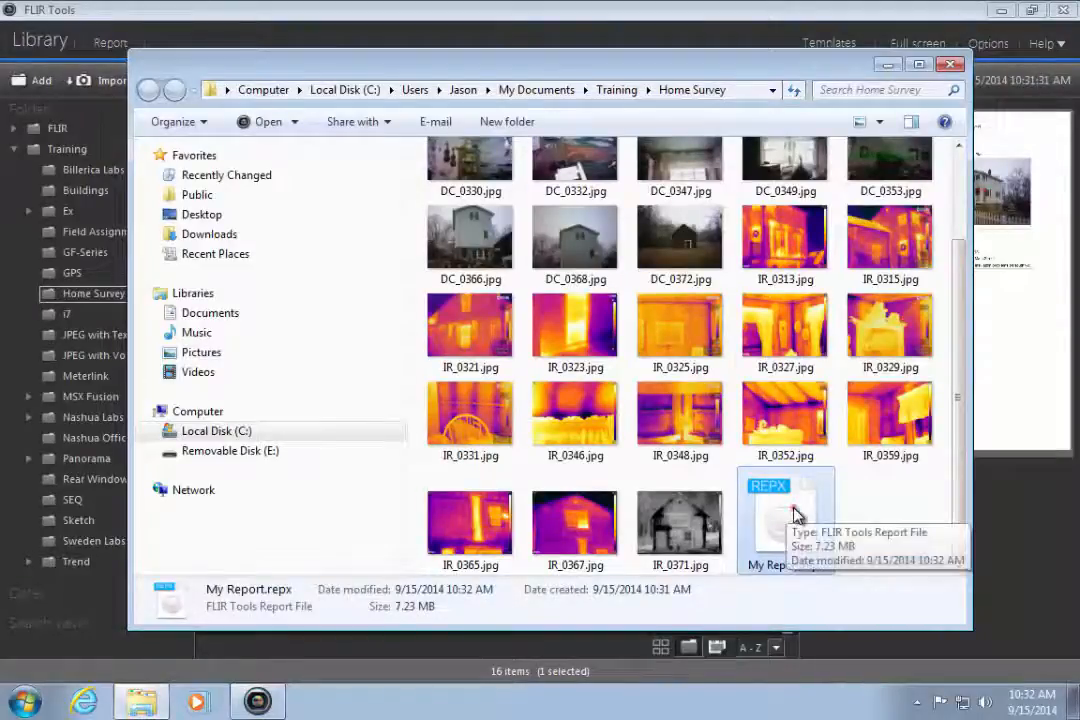
{"action": "left_click_drag", "start_coordinate": [785, 508], "coordinate": [270, 455]}
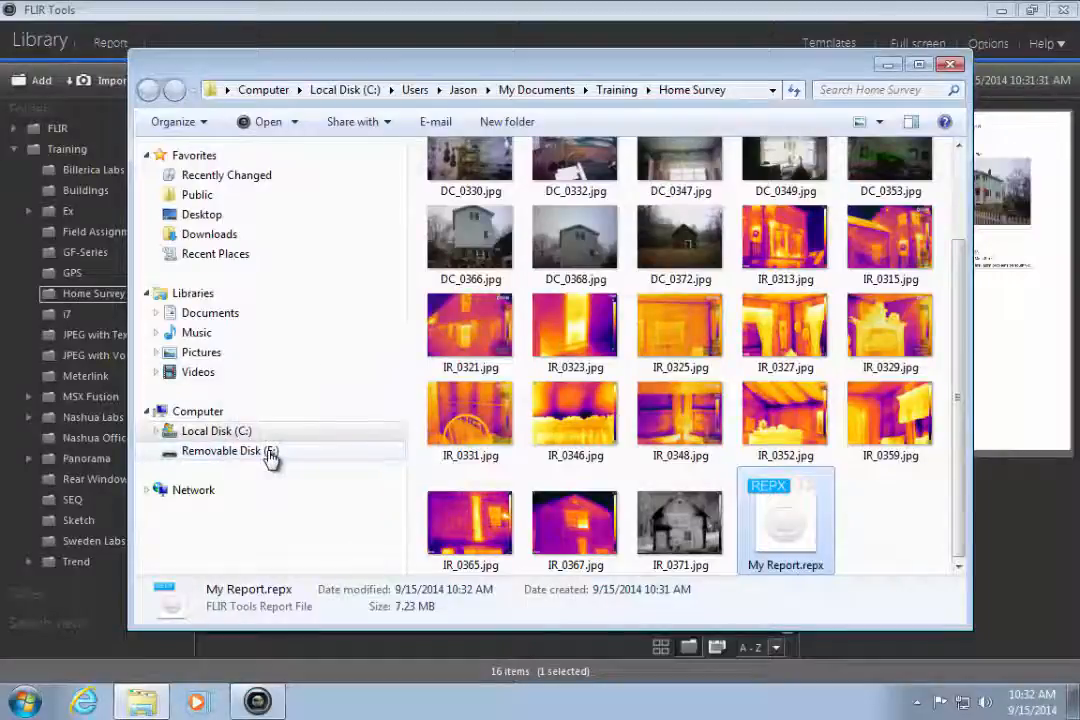
{"action": "left_click", "coordinate": [270, 455]}
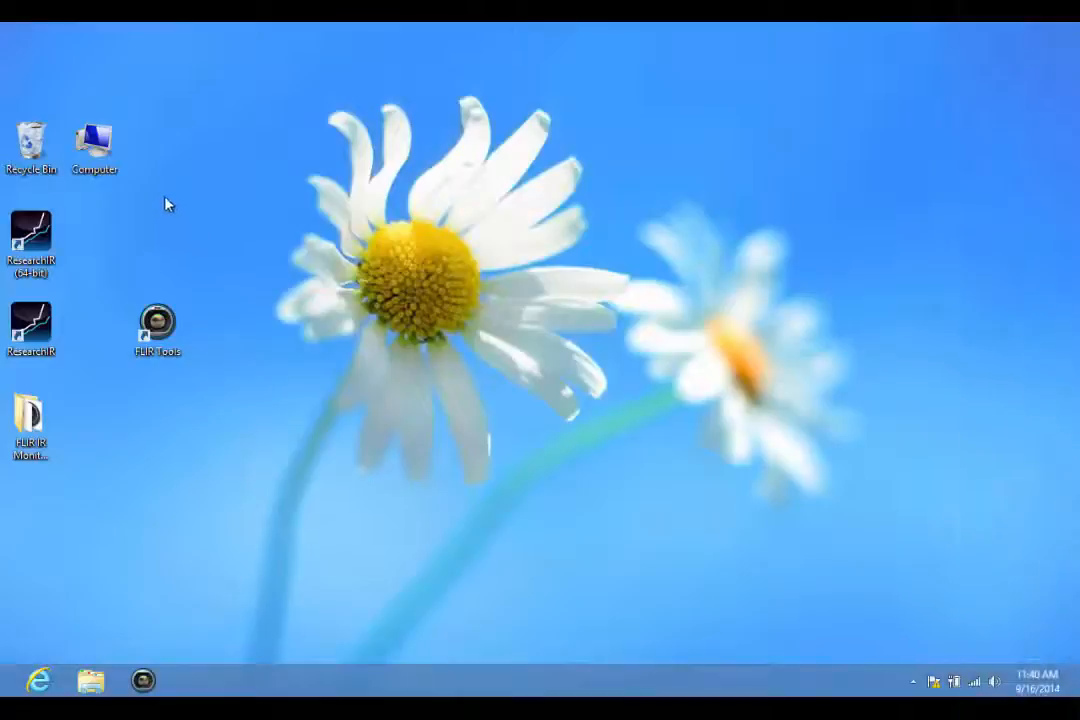
Open the My Report file stored on Removable Disk (G:) from the Computer window
{"action": "double_click", "coordinate": [94, 145]}
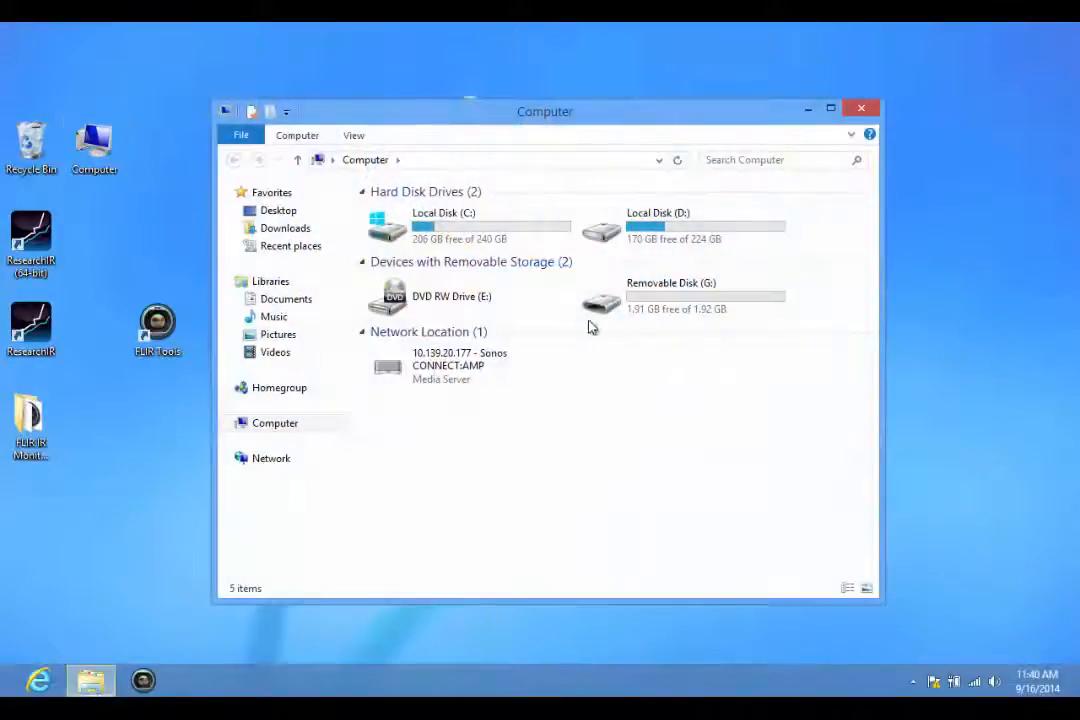
{"action": "double_click", "coordinate": [651, 306]}
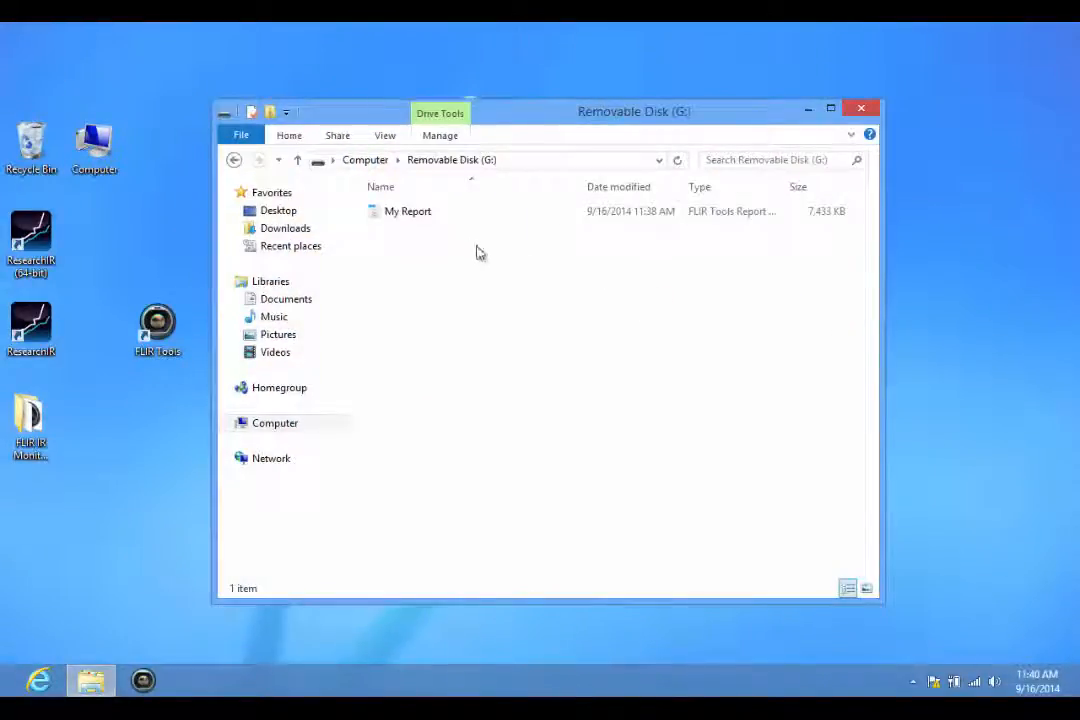
{"action": "left_click", "coordinate": [425, 216]}
{"action": "double_click", "coordinate": [425, 214]}
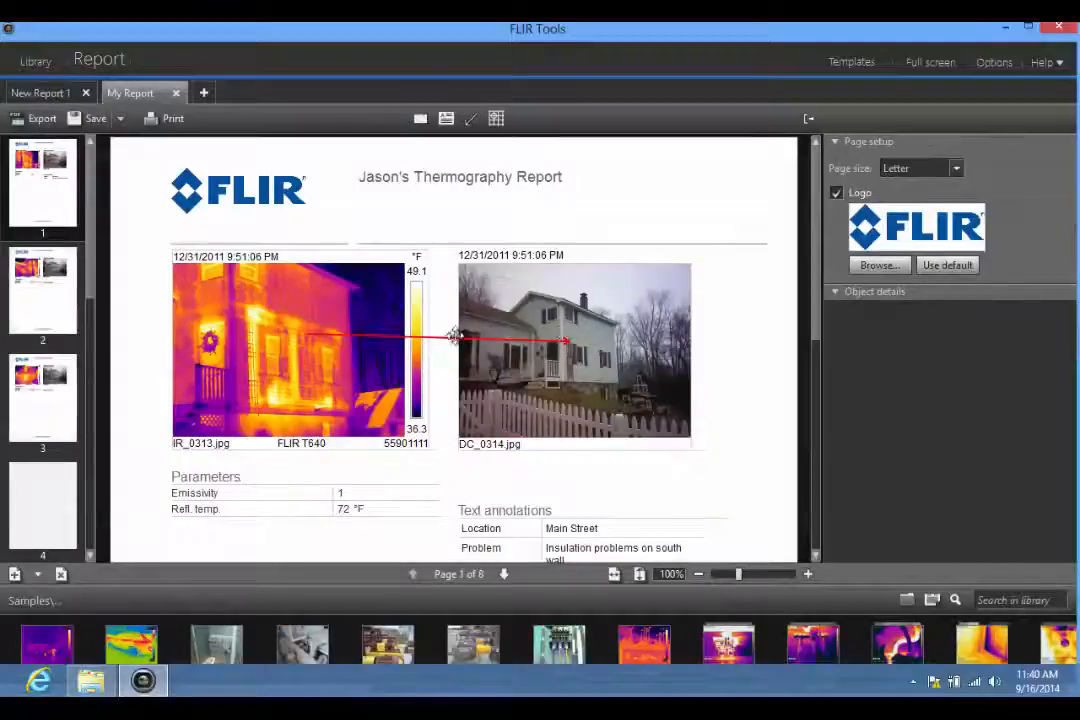
Lower both ends of the arrow between the thermal image and the house photo, and change its fill color to green
{"action": "left_click", "coordinate": [320, 333]}
{"action": "mouse_move", "coordinate": [311, 335]}
{"action": "left_mouse_down"}
{"action": "mouse_move", "coordinate": [246, 386]}
{"action": "mouse_move", "coordinate": [276, 397]}
{"action": "left_mouse_up"}
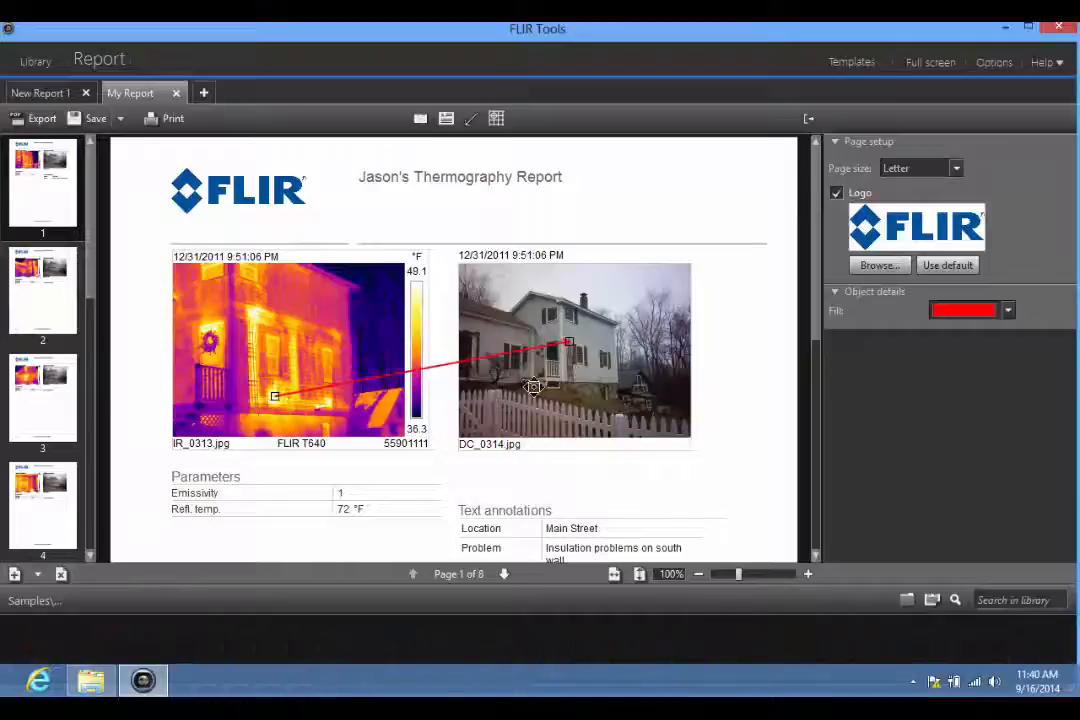
{"action": "left_click_drag", "start_coordinate": [570, 340], "coordinate": [567, 370]}
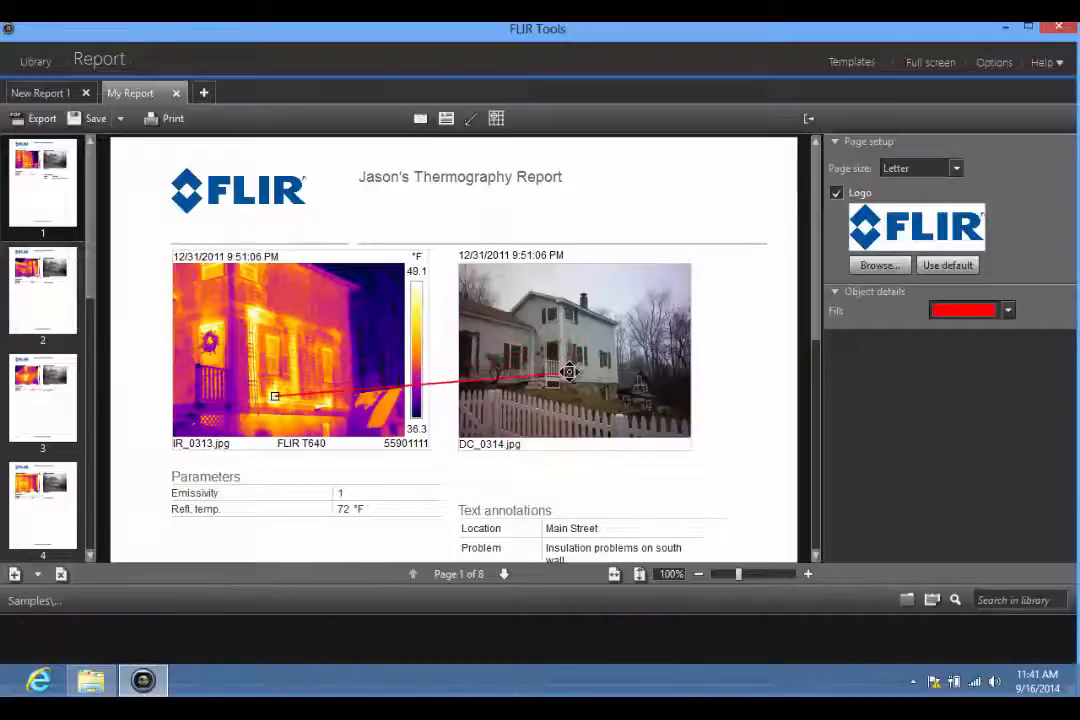
{"action": "left_click", "coordinate": [1008, 311]}
{"action": "left_click", "coordinate": [960, 445]}
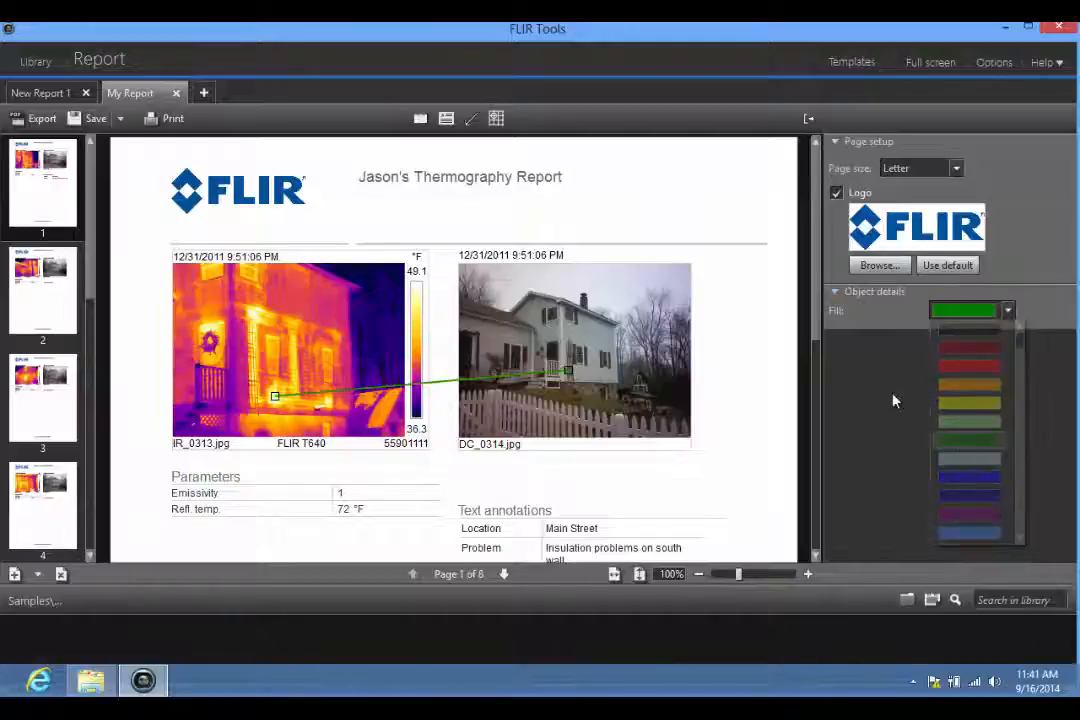
Open the thermal image on page 1 for editing and apply the Rainbow HC palette
{"action": "double_click", "coordinate": [337, 313]}
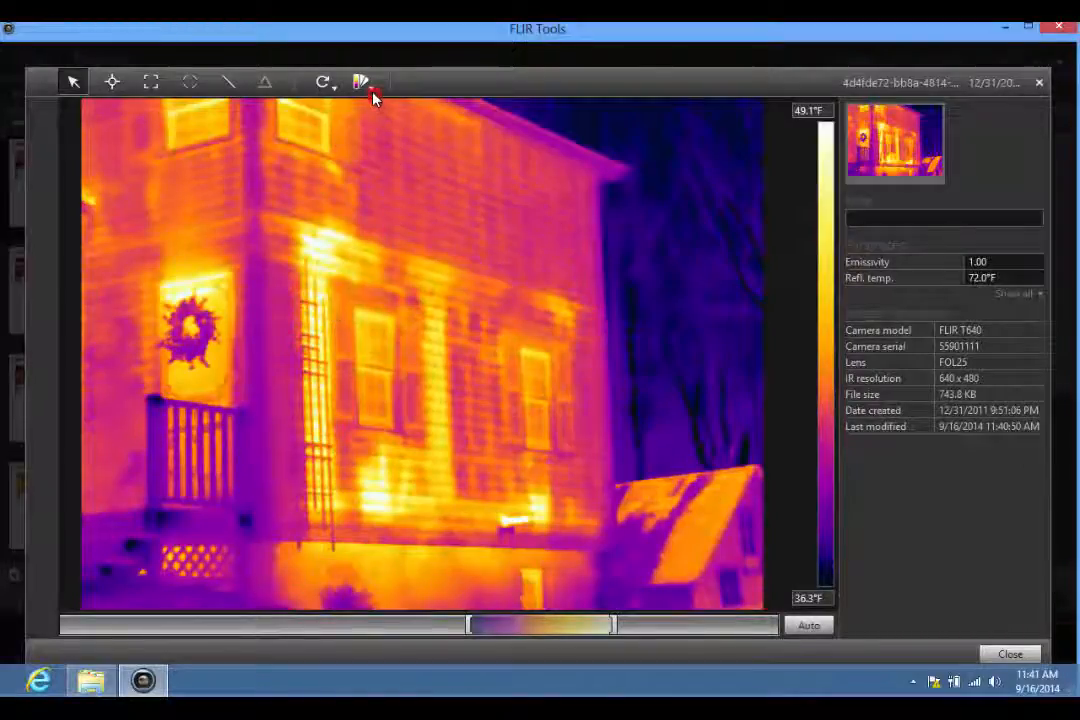
{"action": "left_click", "coordinate": [370, 90]}
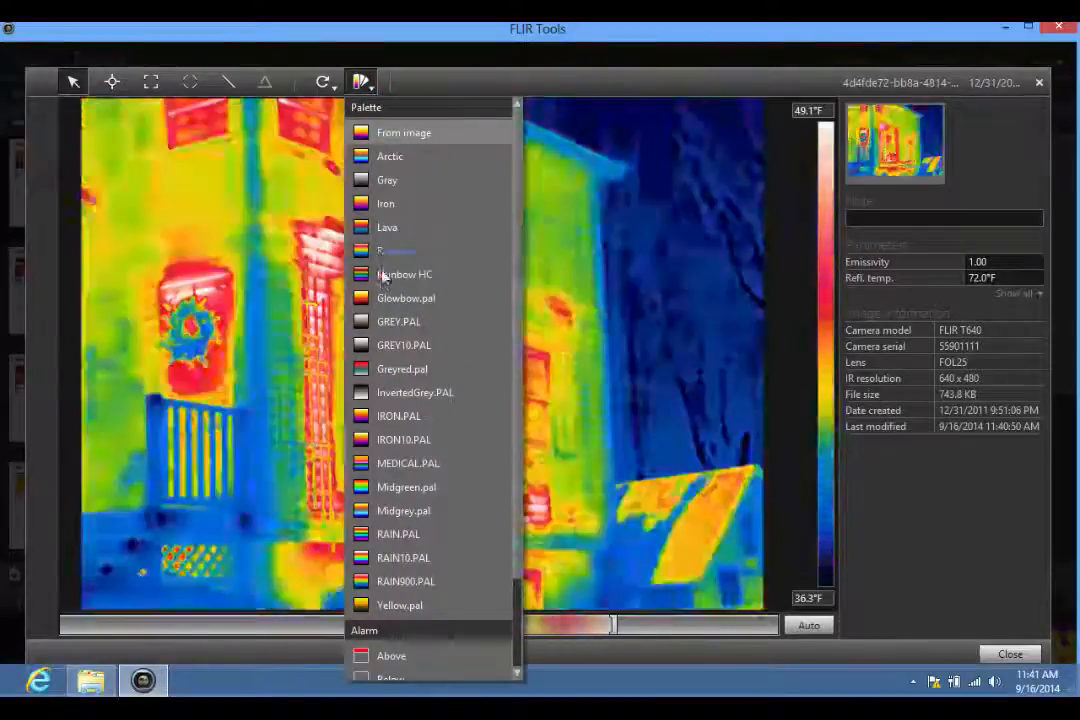
{"action": "left_click", "coordinate": [382, 280]}
Add a spot measurement on the hot area at the upper corner of the ground-floor wall, close the image, and save the report
{"action": "left_click", "coordinate": [114, 84]}
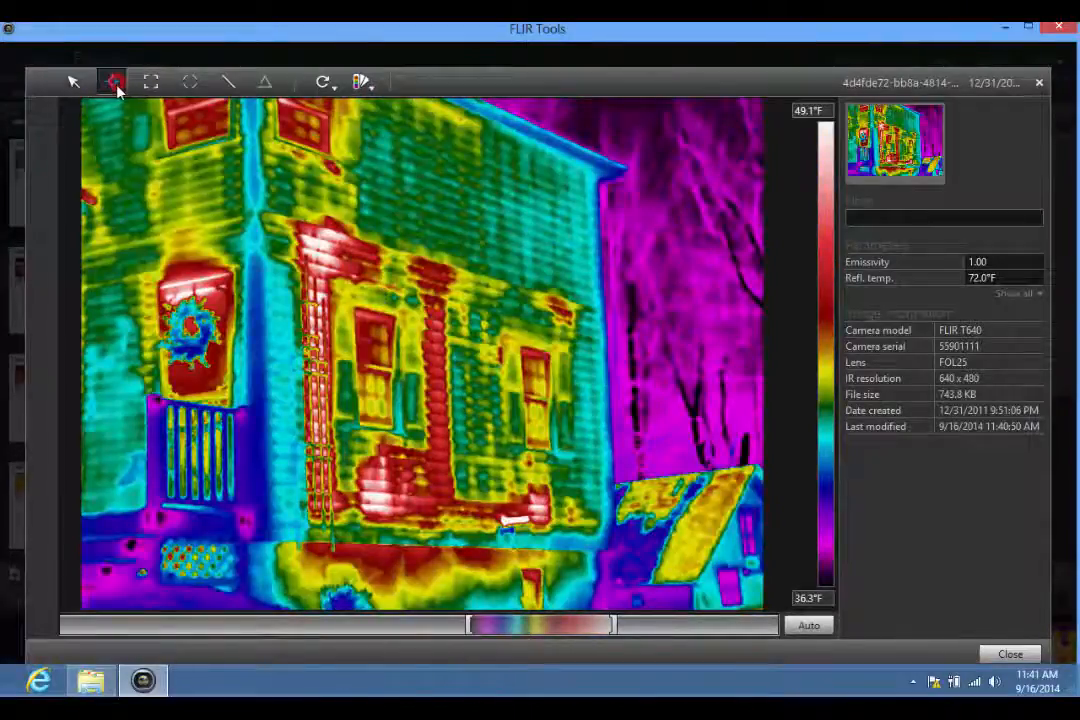
{"action": "left_click", "coordinate": [318, 245]}
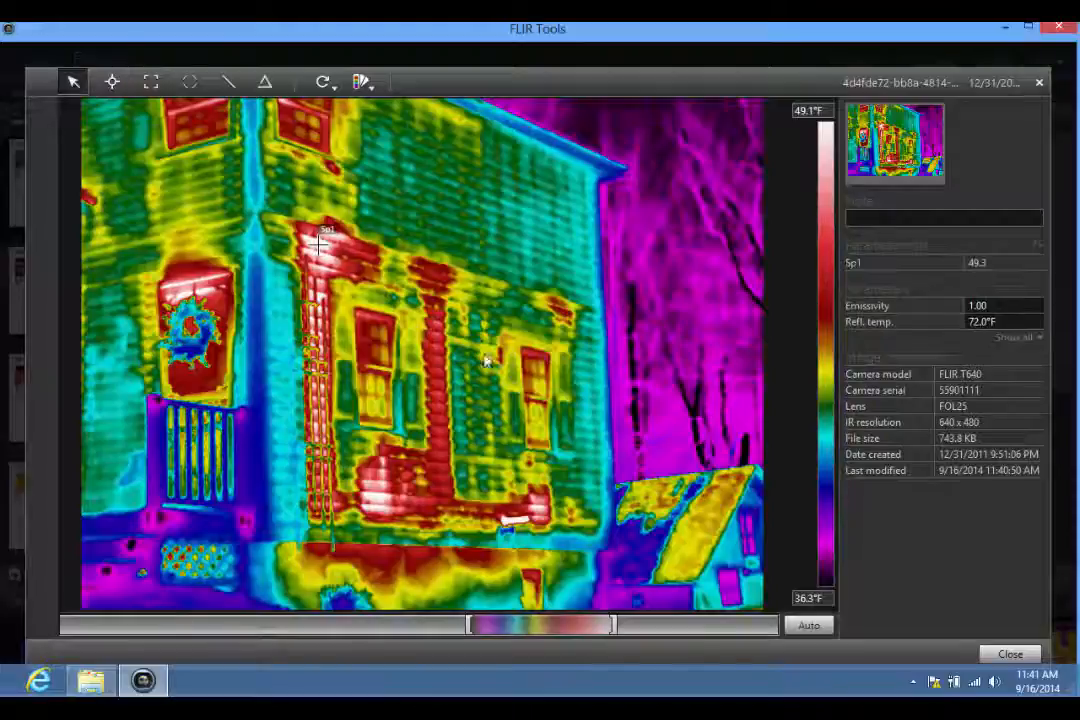
{"action": "left_click", "coordinate": [1011, 655]}
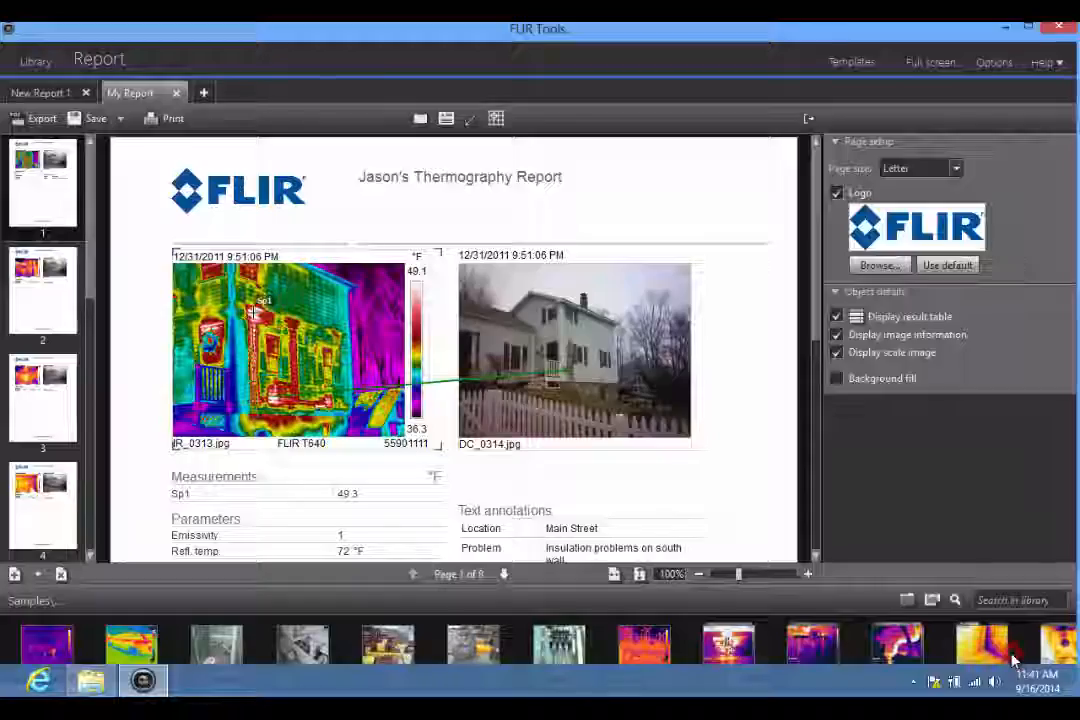
{"action": "left_click", "coordinate": [92, 120]}
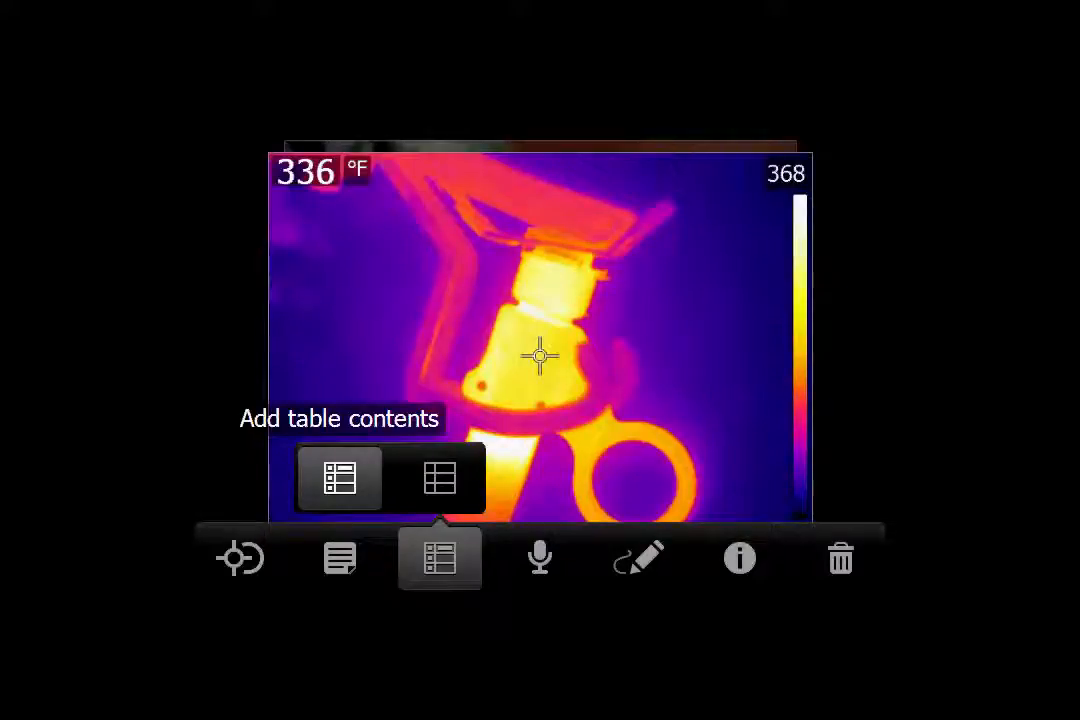
On the thermal camera, add table contents to the image and set the Electrical List location to Sub Station
{"action": "key", "text": "Return"}
{"action": "key", "text": "Return"}
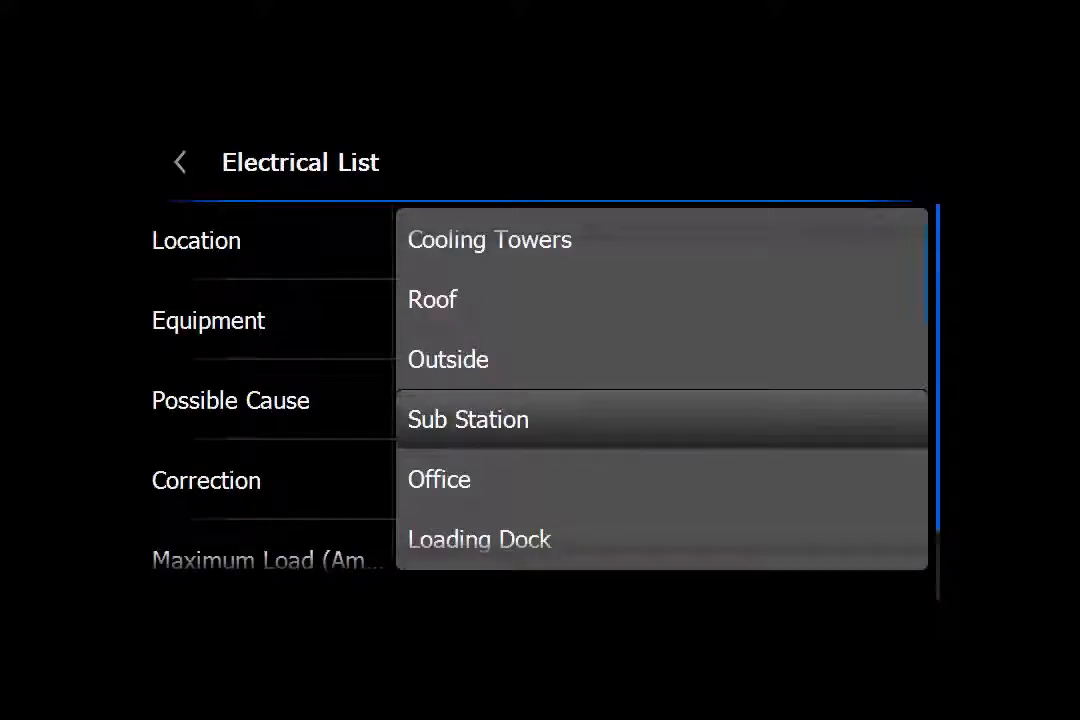
{"action": "key", "text": "Return"}
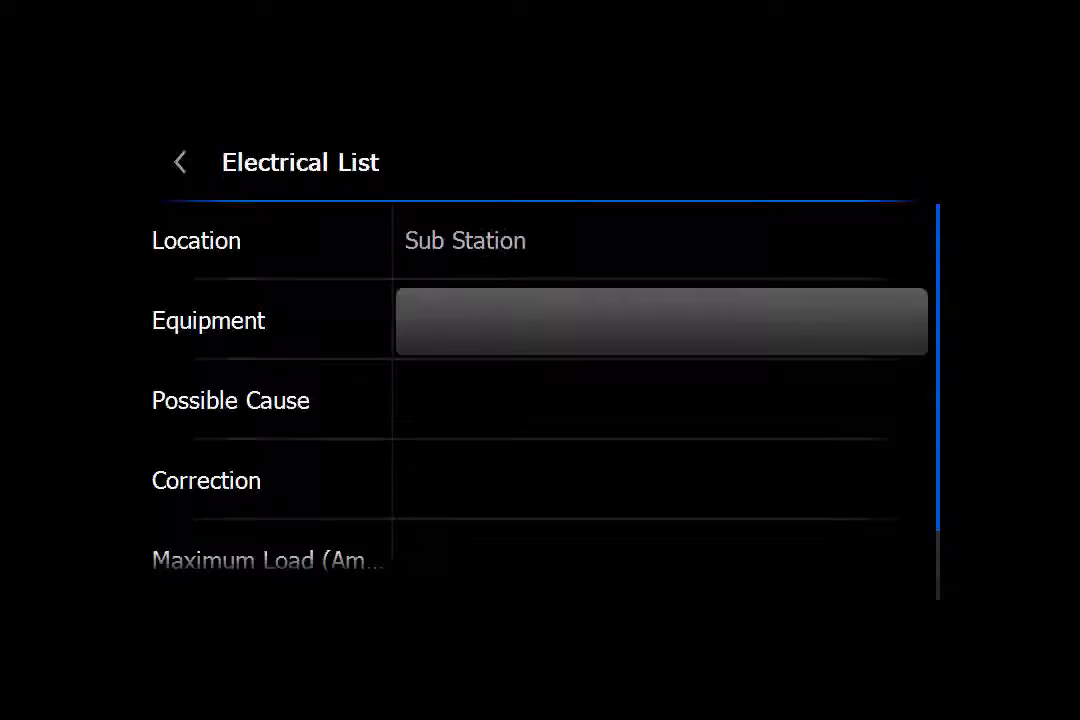
Set the Electrical List equipment to Fused Cut-Outs and the possible cause to Cracked Insulator
{"action": "key", "text": "Return"}
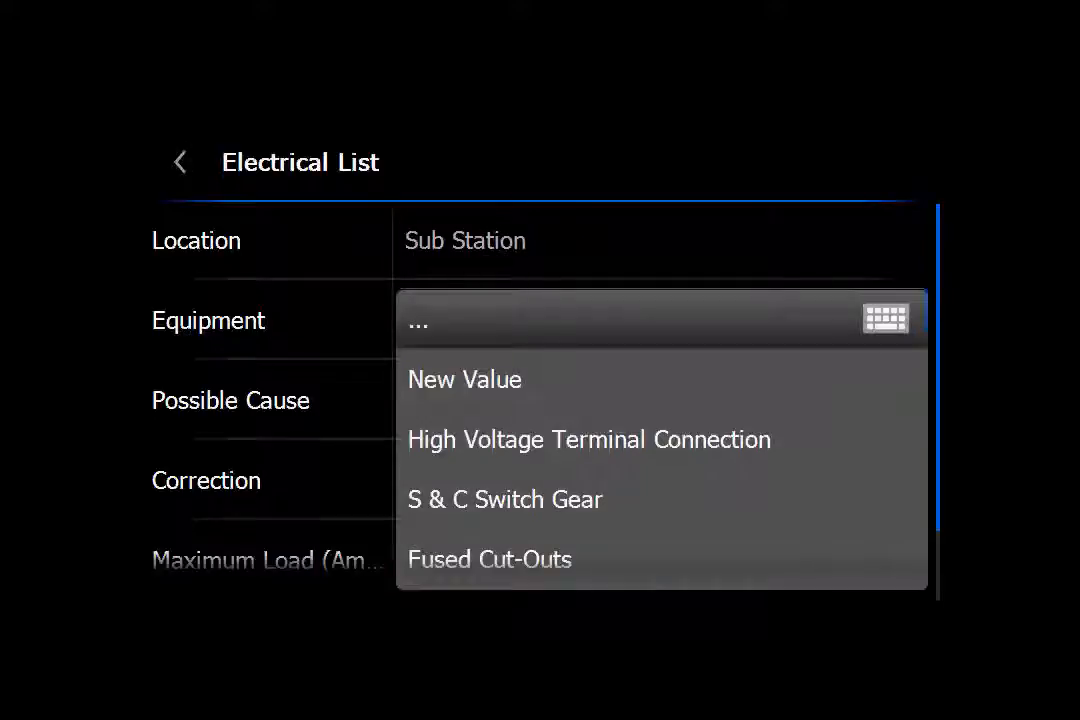
{"action": "key", "text": "Down"}
{"action": "key", "text": "Down"}
{"action": "key", "text": "Down"}
{"action": "key", "text": "Down"}
{"action": "key", "text": "Return"}
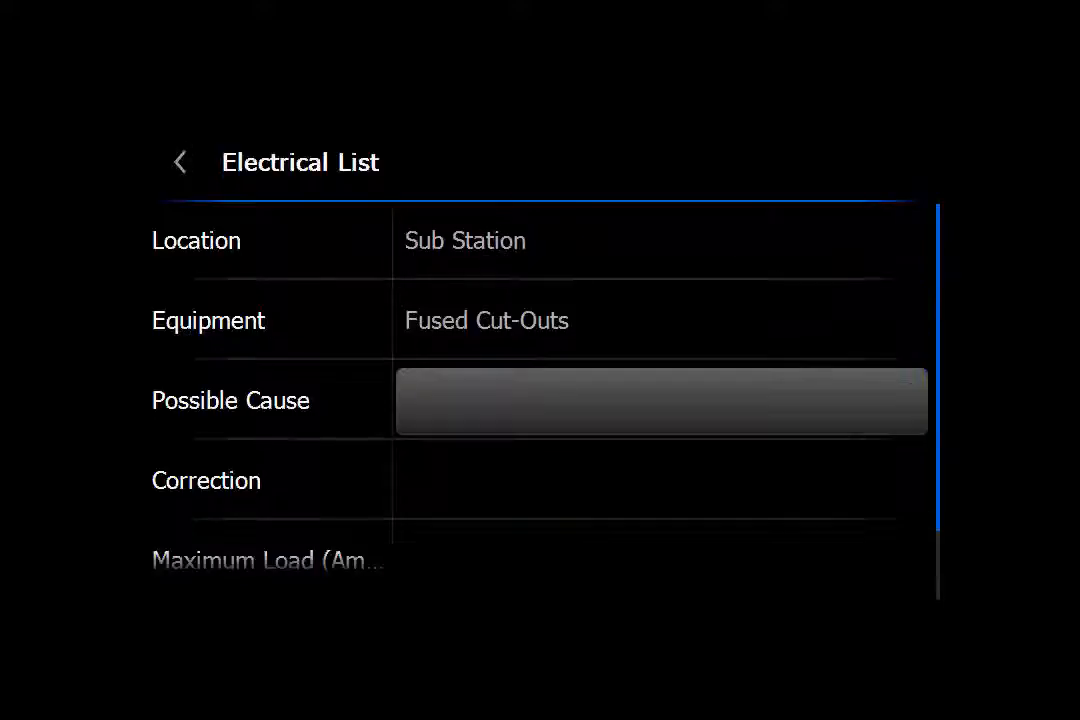
{"action": "key", "text": "Return"}
{"action": "key", "text": "Down"}
{"action": "key", "text": "Down"}
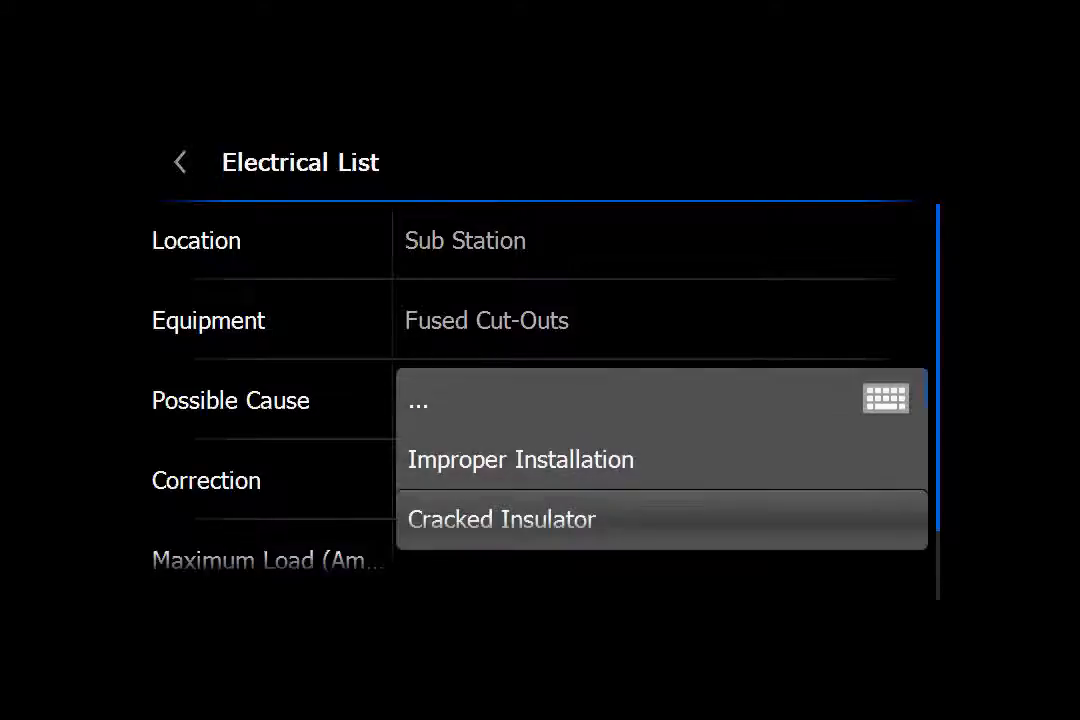
{"action": "key", "text": "Return"}
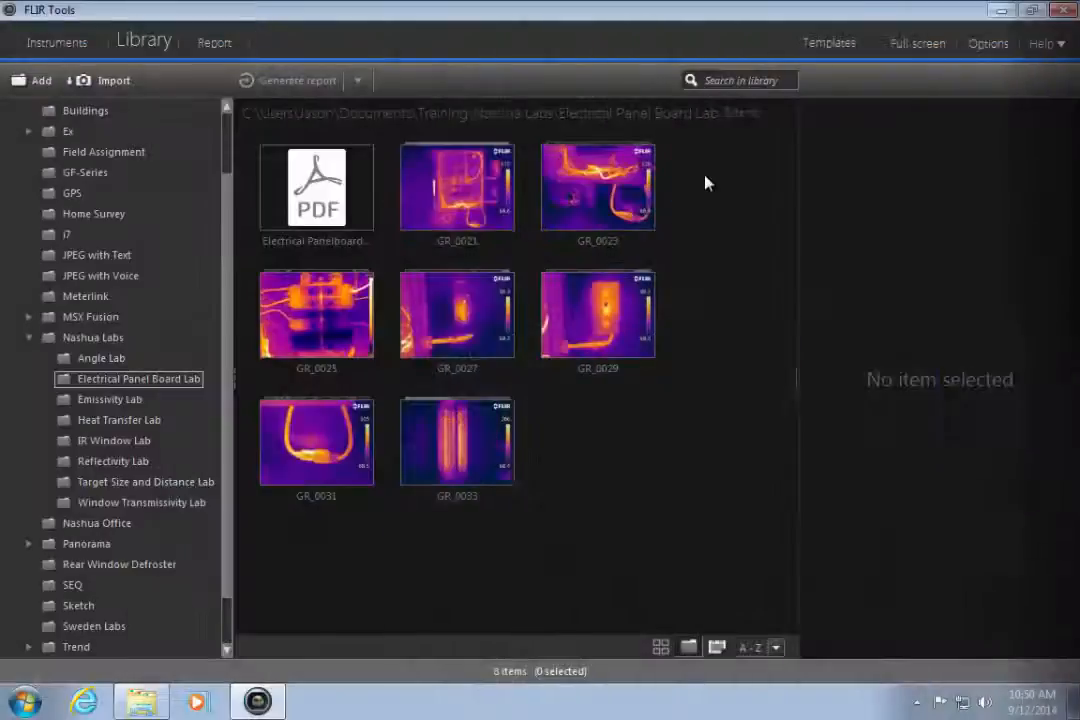
In FLIR Tools, import the Electrical List.tcf text annotation template and copy it to the camera drive (E:\)
{"action": "left_click", "coordinate": [828, 45]}
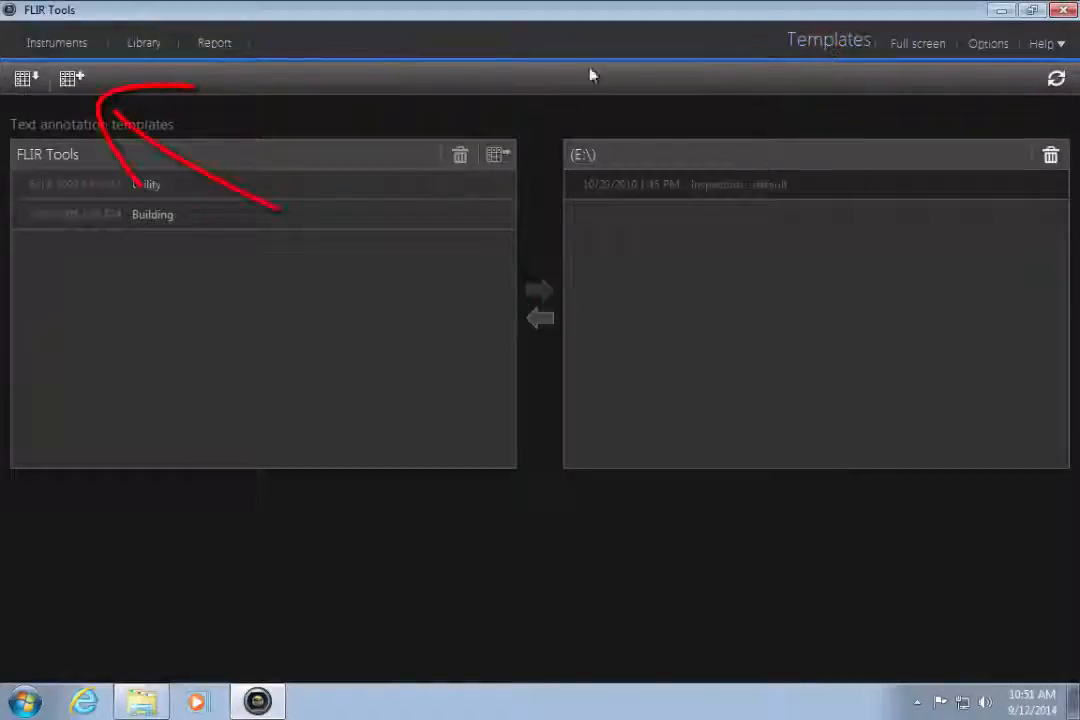
{"action": "left_click", "coordinate": [33, 83]}
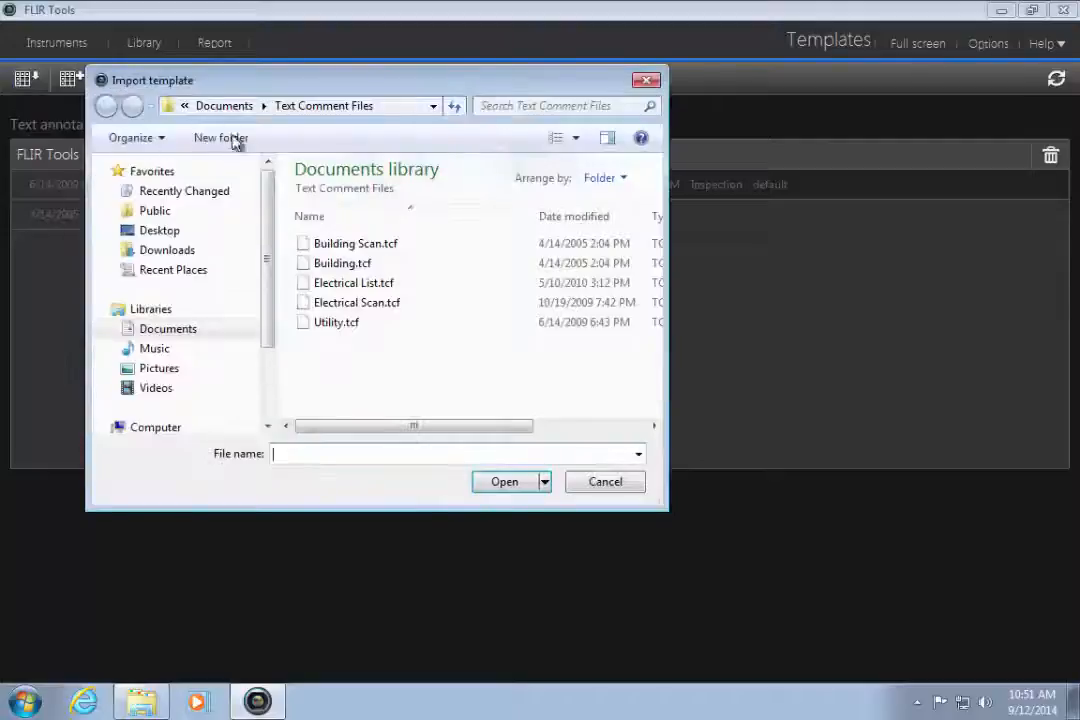
{"action": "left_click", "coordinate": [375, 283]}
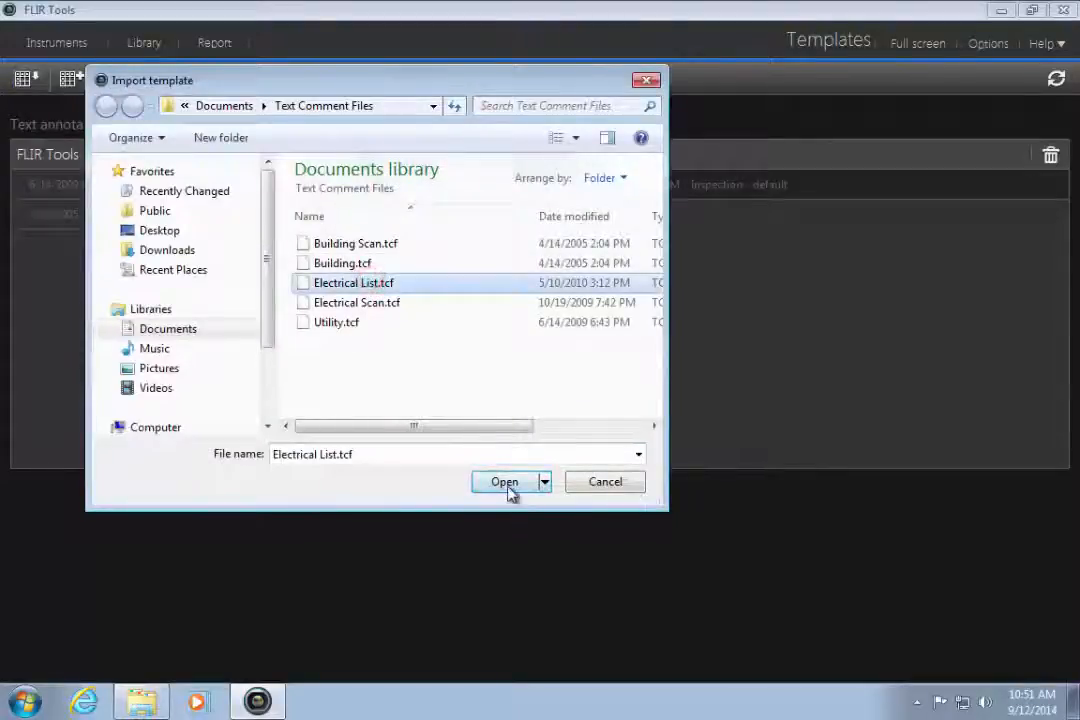
{"action": "left_click", "coordinate": [505, 483]}
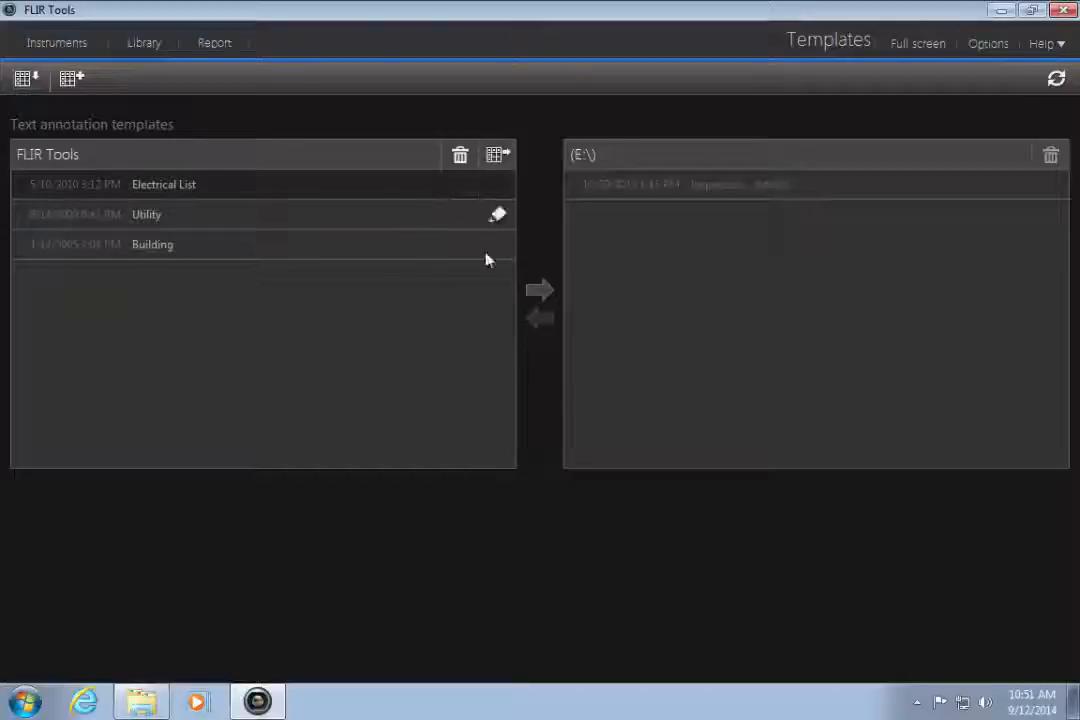
{"action": "left_click", "coordinate": [541, 292]}
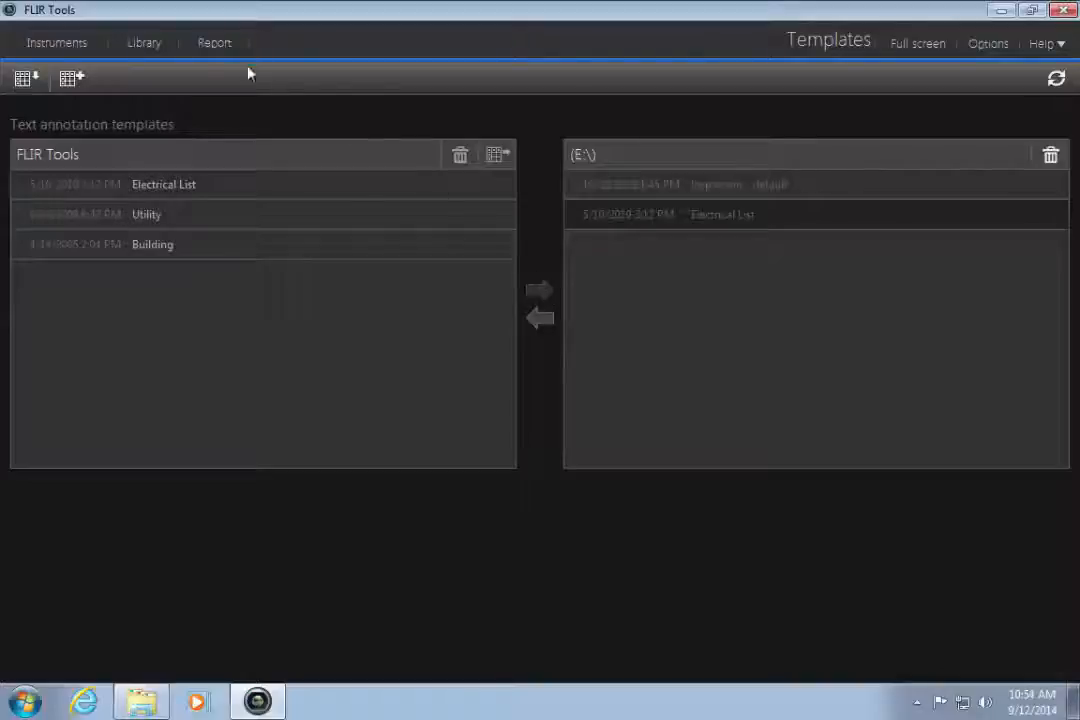
For library image GR_0025, import text annotations from the Electrical List template with Location set to Hallway and Equipment to Panel
{"action": "left_click", "coordinate": [150, 44]}
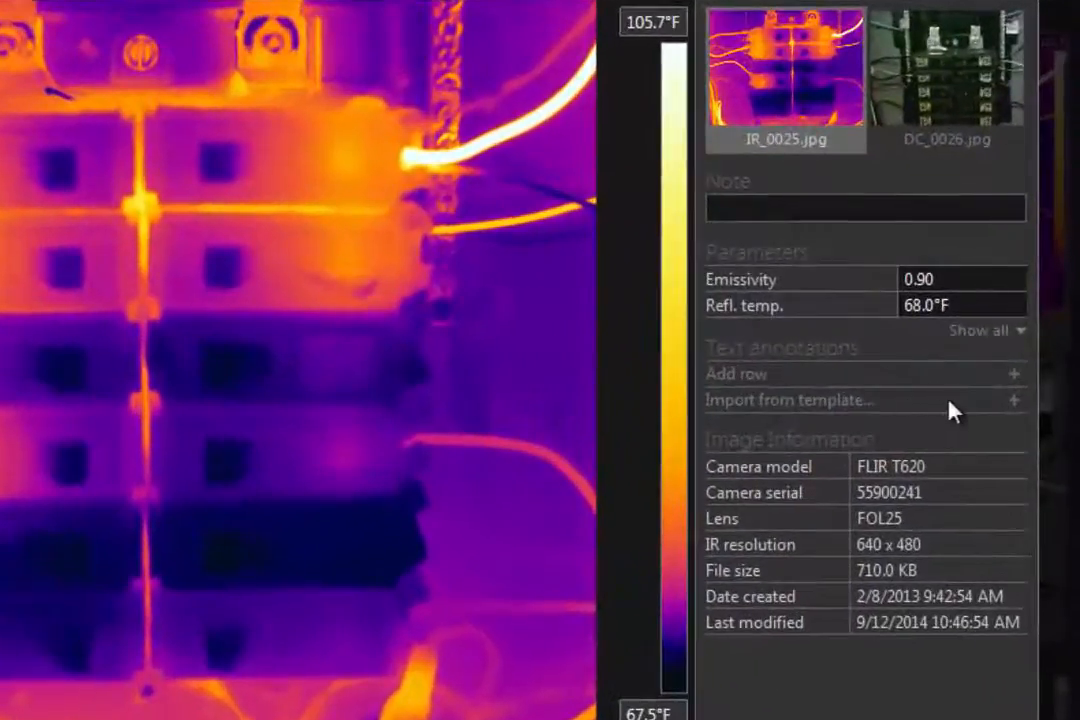
{"action": "left_click", "coordinate": [1013, 400]}
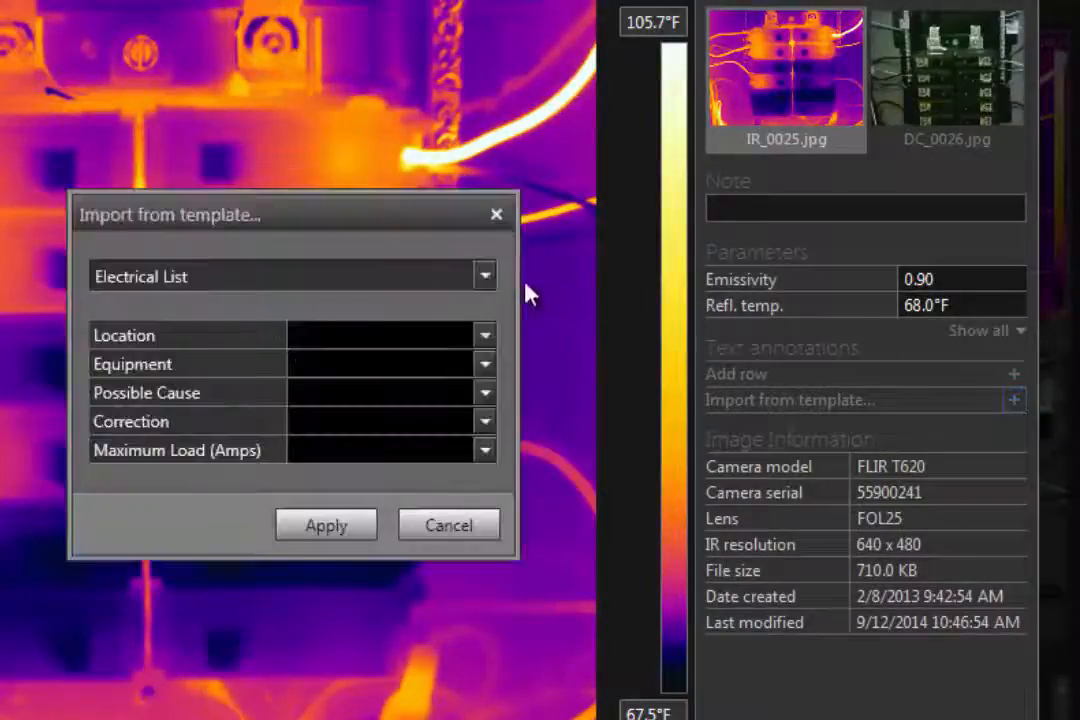
{"action": "left_click", "coordinate": [487, 281]}
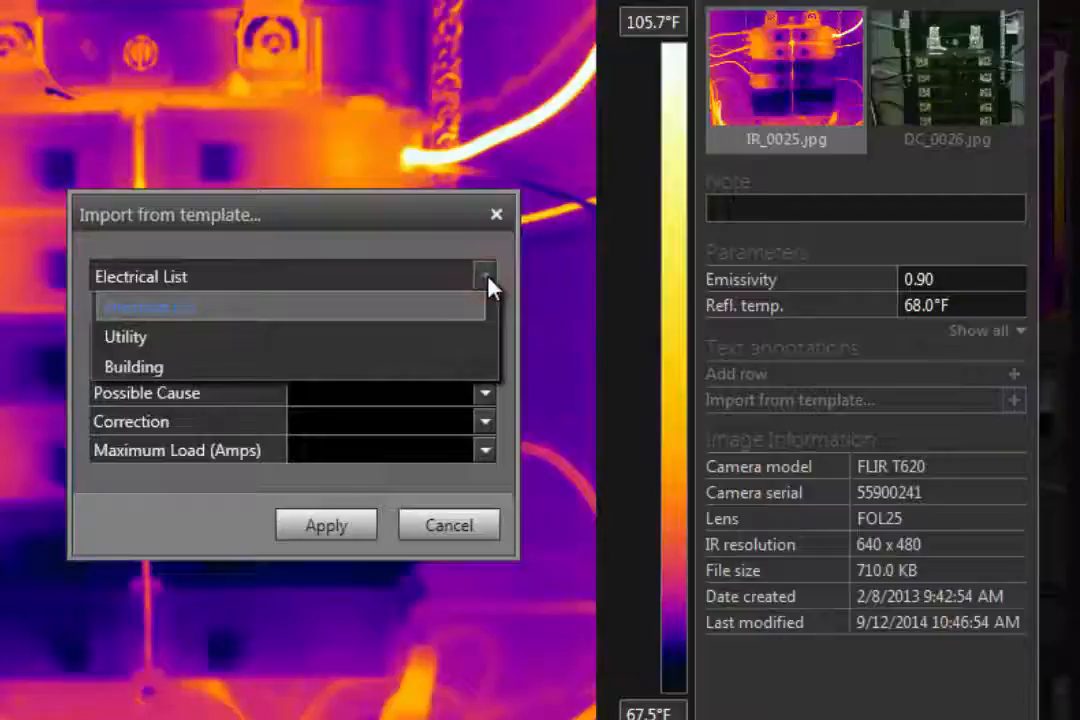
{"action": "left_click", "coordinate": [459, 310]}
{"action": "left_click", "coordinate": [486, 336]}
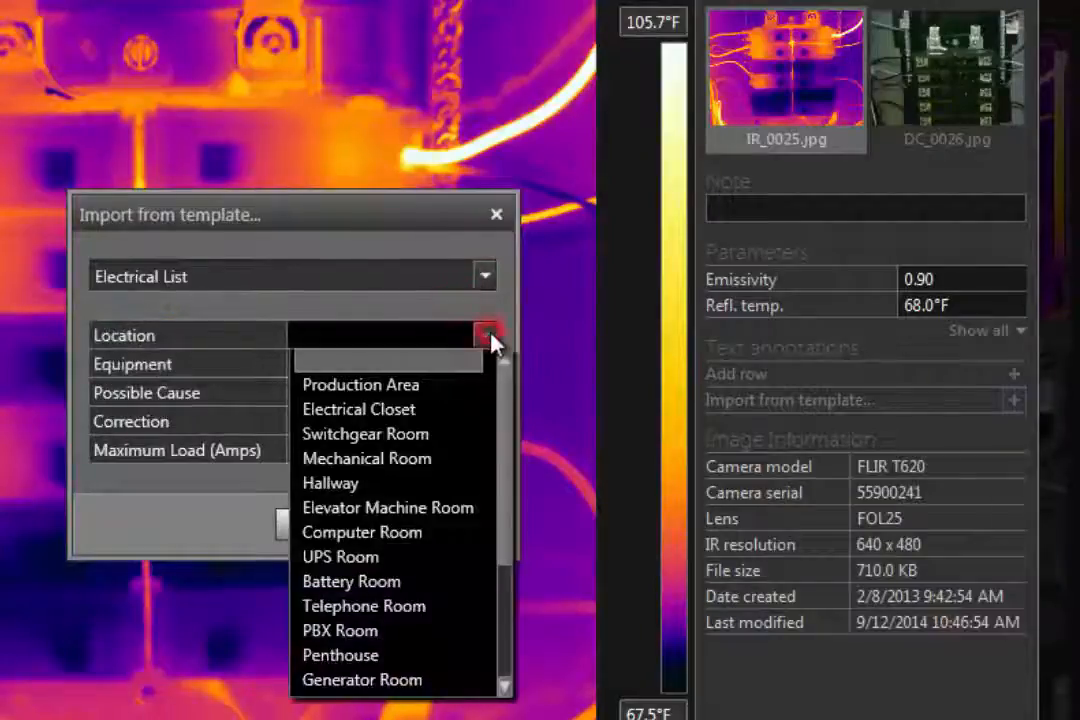
{"action": "left_click", "coordinate": [408, 483]}
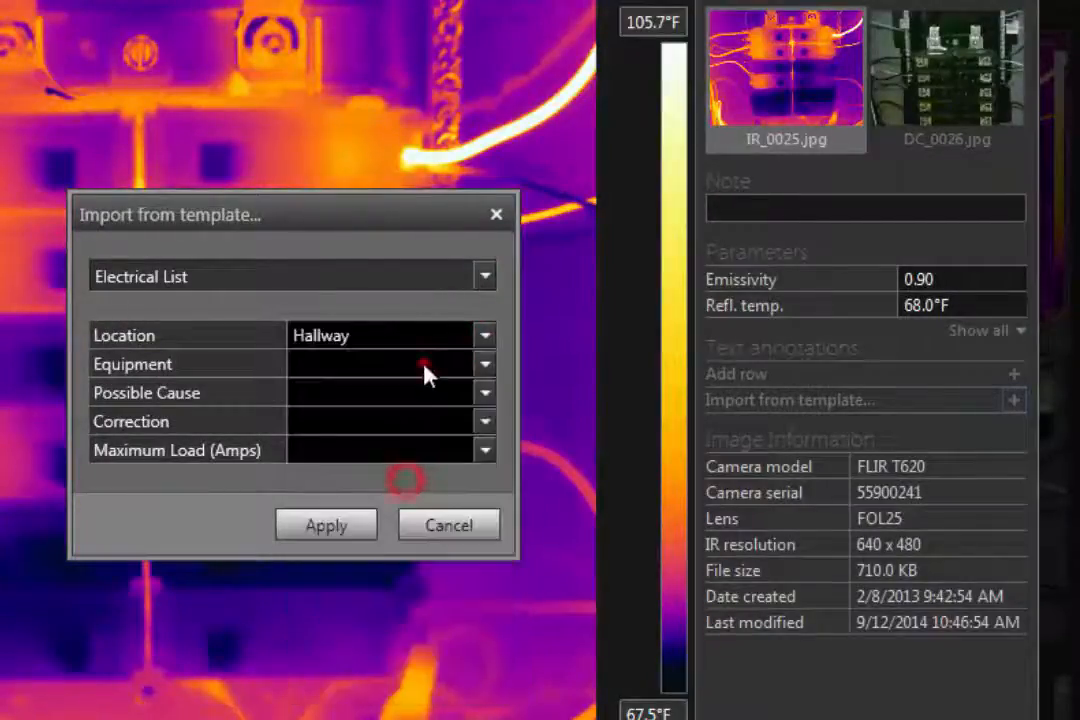
{"action": "left_click", "coordinate": [476, 368]}
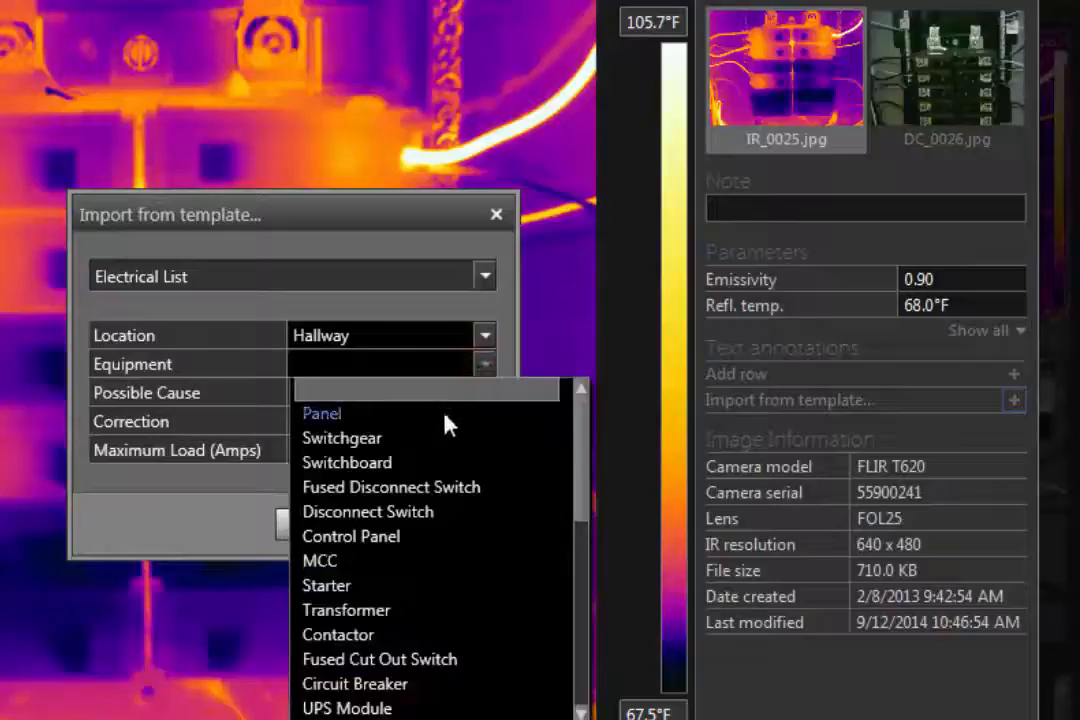
{"action": "left_click", "coordinate": [465, 412]}
Set Possible Cause to Overload Condition and Correction to Replace Breaker, apply the annotations, and save and close the image
{"action": "left_click", "coordinate": [485, 393]}
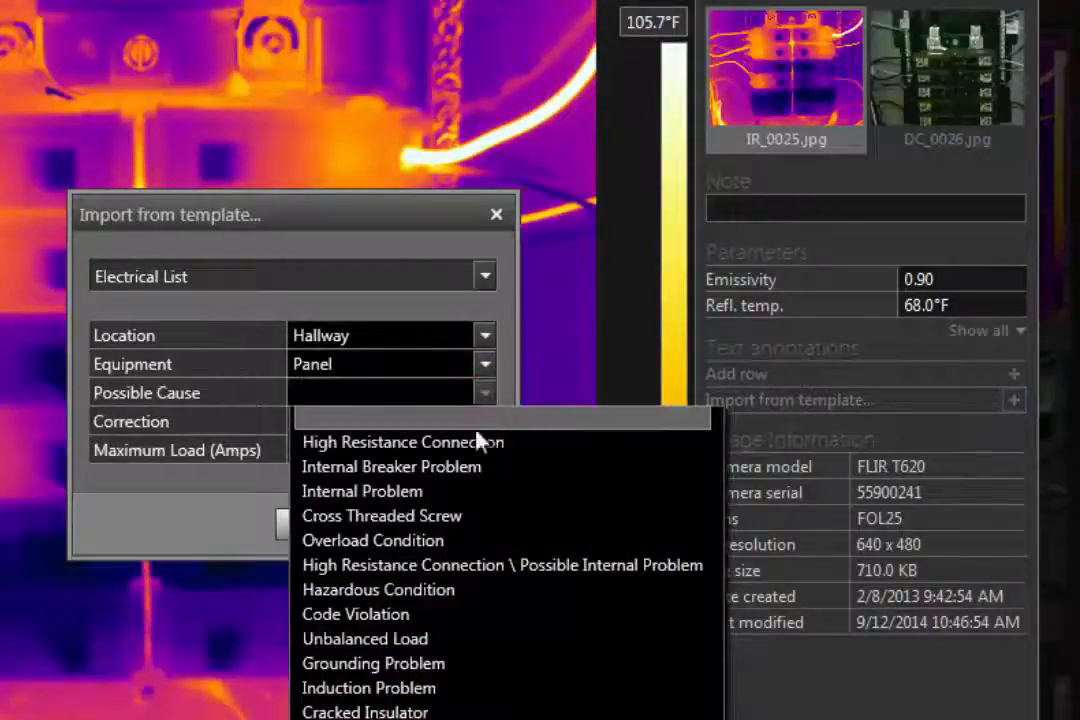
{"action": "left_click", "coordinate": [456, 541]}
{"action": "left_click", "coordinate": [485, 421]}
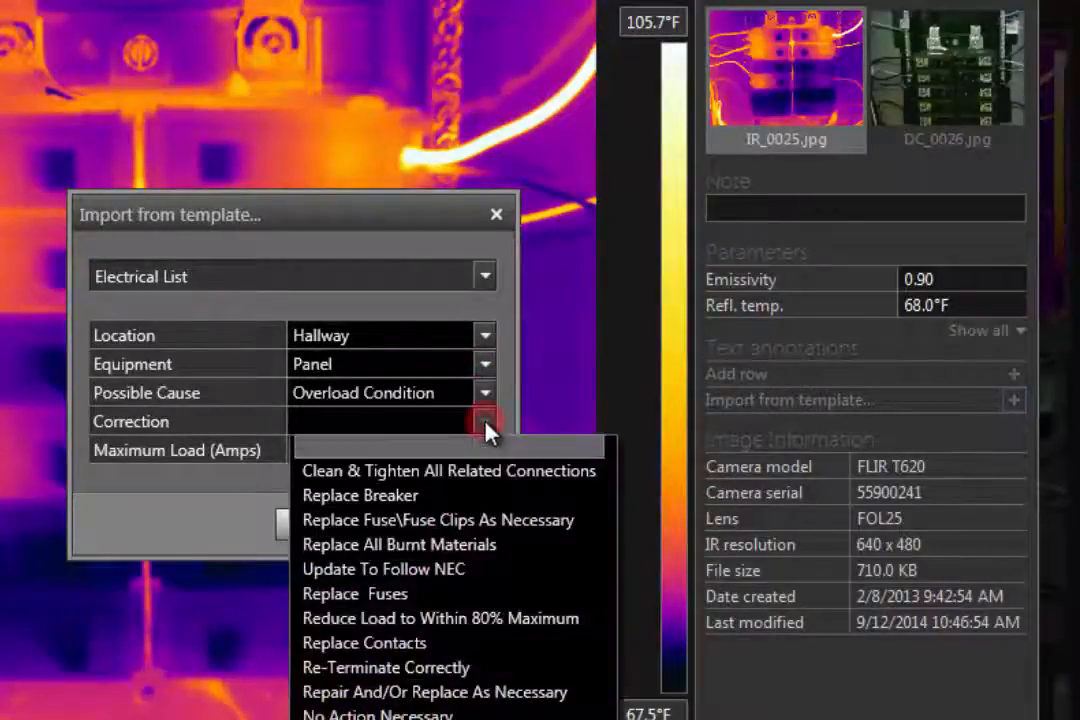
{"action": "left_click", "coordinate": [420, 497]}
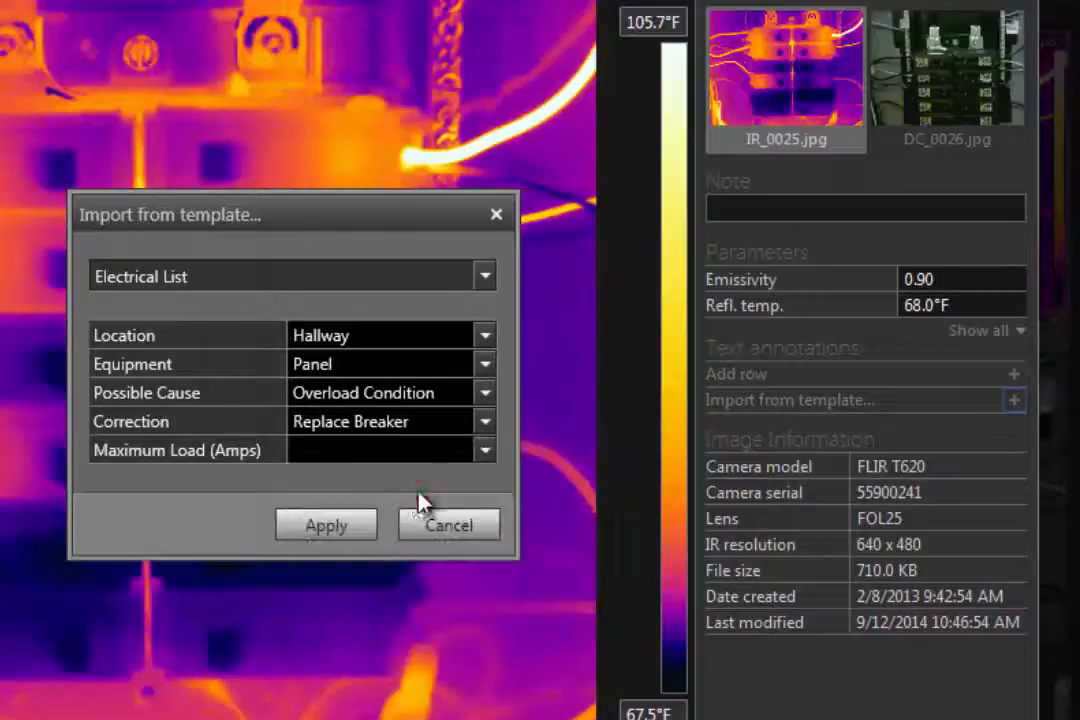
{"action": "left_click", "coordinate": [331, 520]}
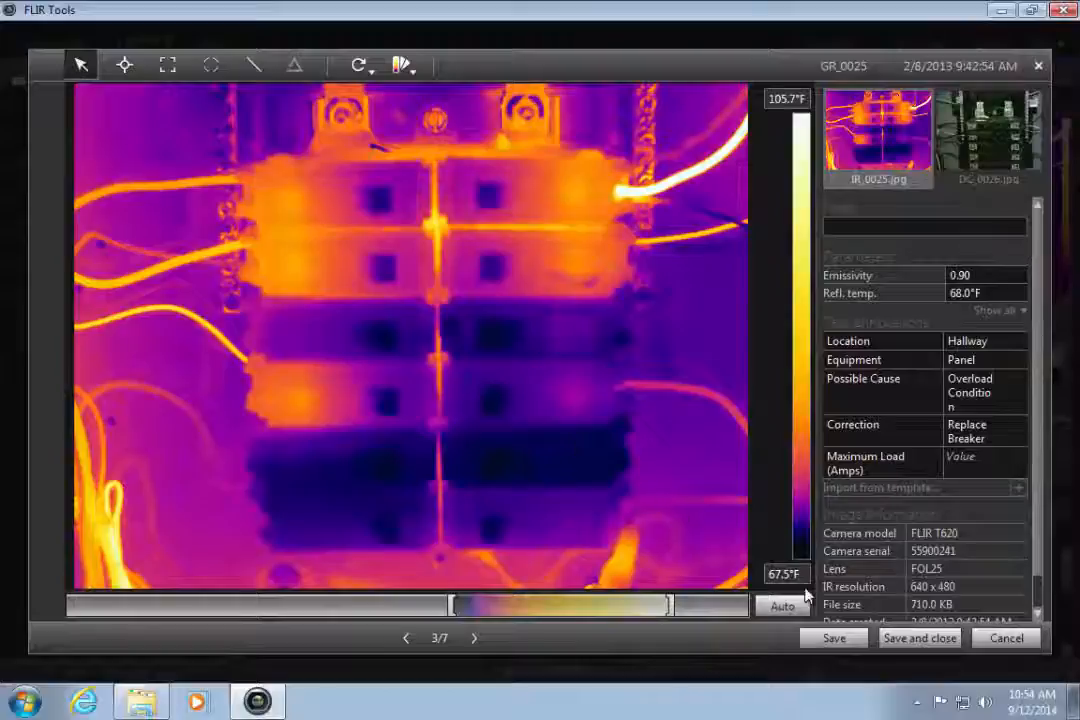
{"action": "left_click", "coordinate": [902, 640]}
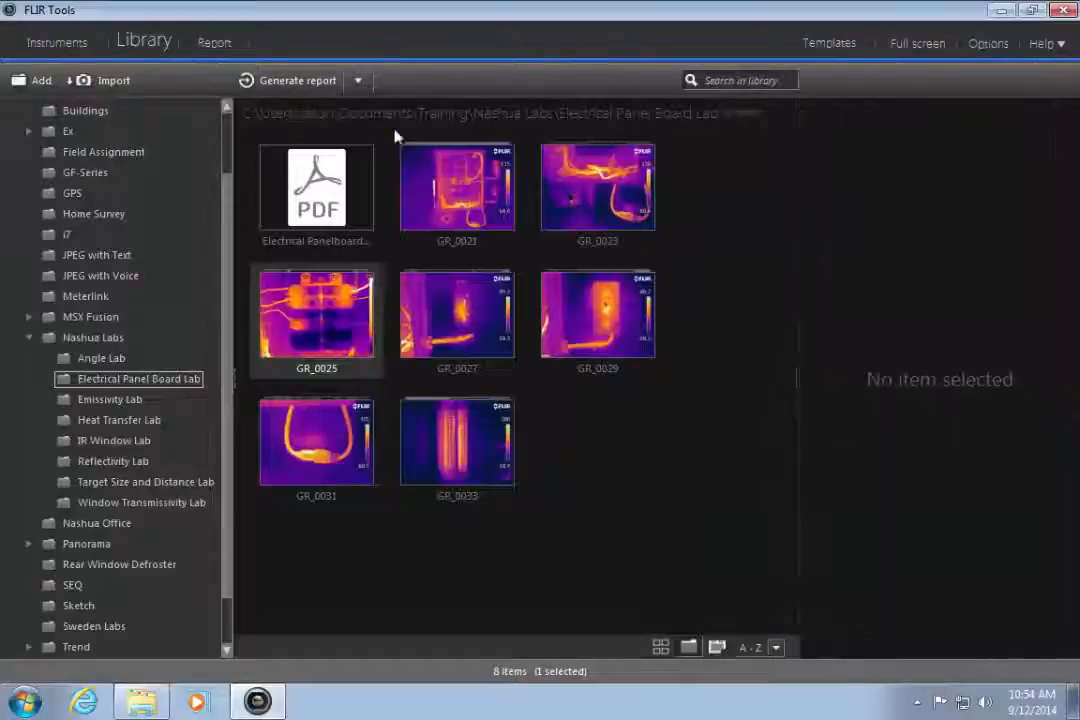
Generate a report for GR_0025 with the side-by-side thermal image and photo template, and review its text annotations
{"action": "left_click", "coordinate": [360, 80]}
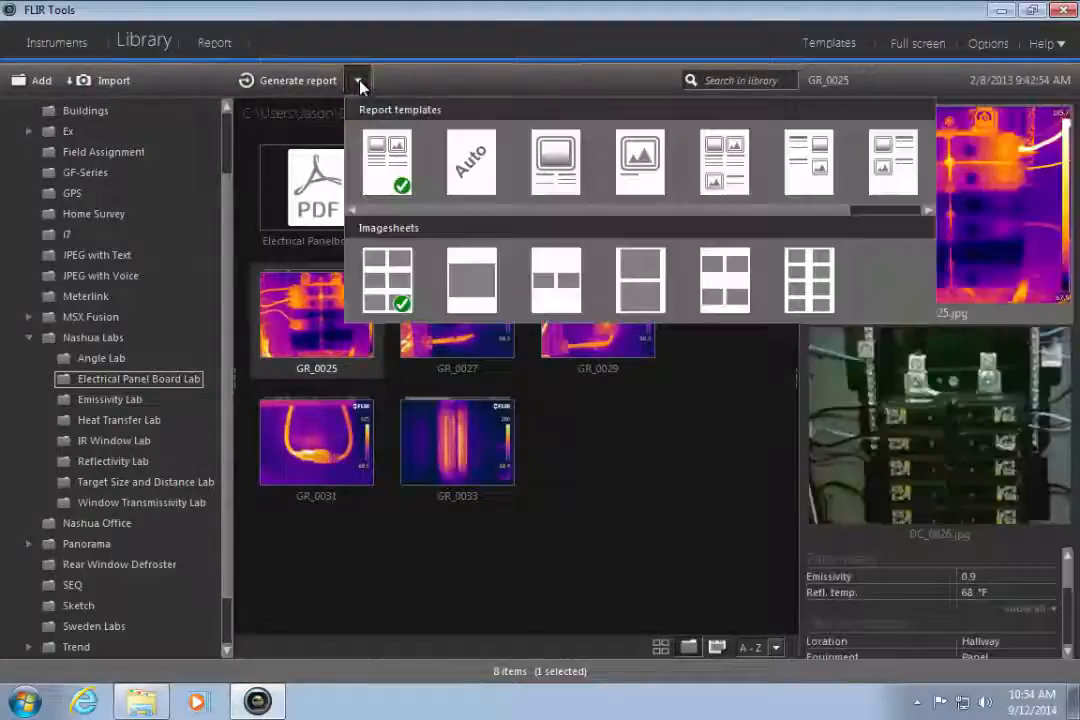
{"action": "left_click", "coordinate": [384, 155]}
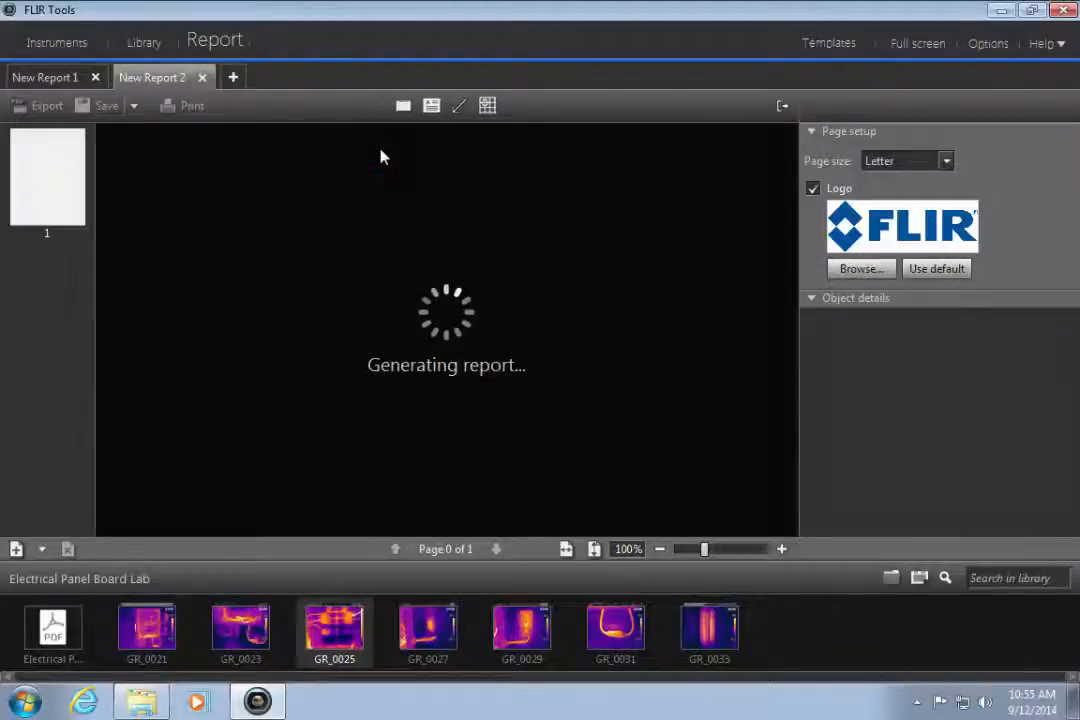
{"action": "scroll", "coordinate": [660, 275], "scroll_direction": "down", "scroll_amount": 5}
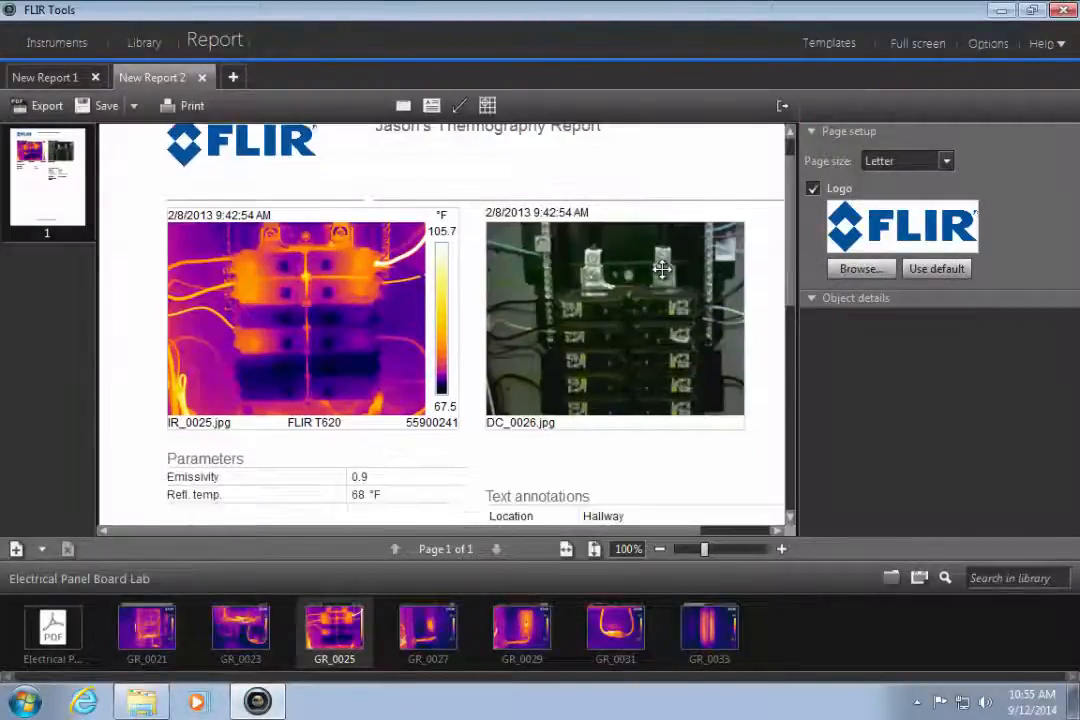
{"action": "scroll", "coordinate": [665, 279], "scroll_direction": "down", "scroll_amount": 1}
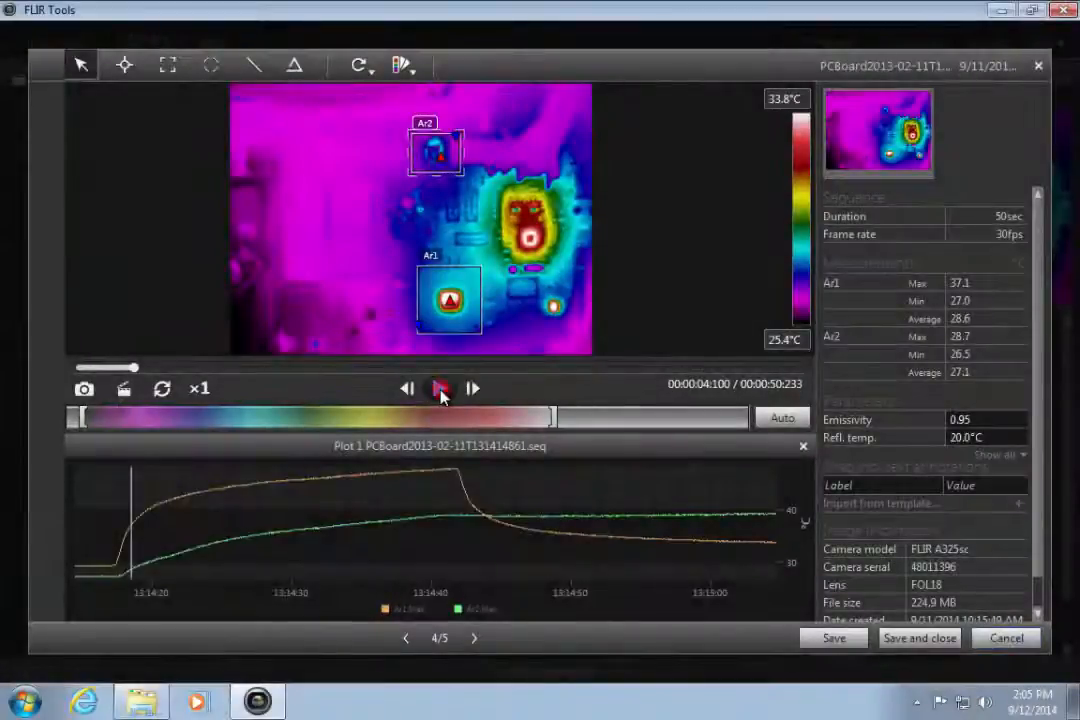
Play the PCBoard sequence briefly at x1 speed, then raise the playback speed to x8 and play another stretch before pausing
{"action": "left_click", "coordinate": [440, 390]}
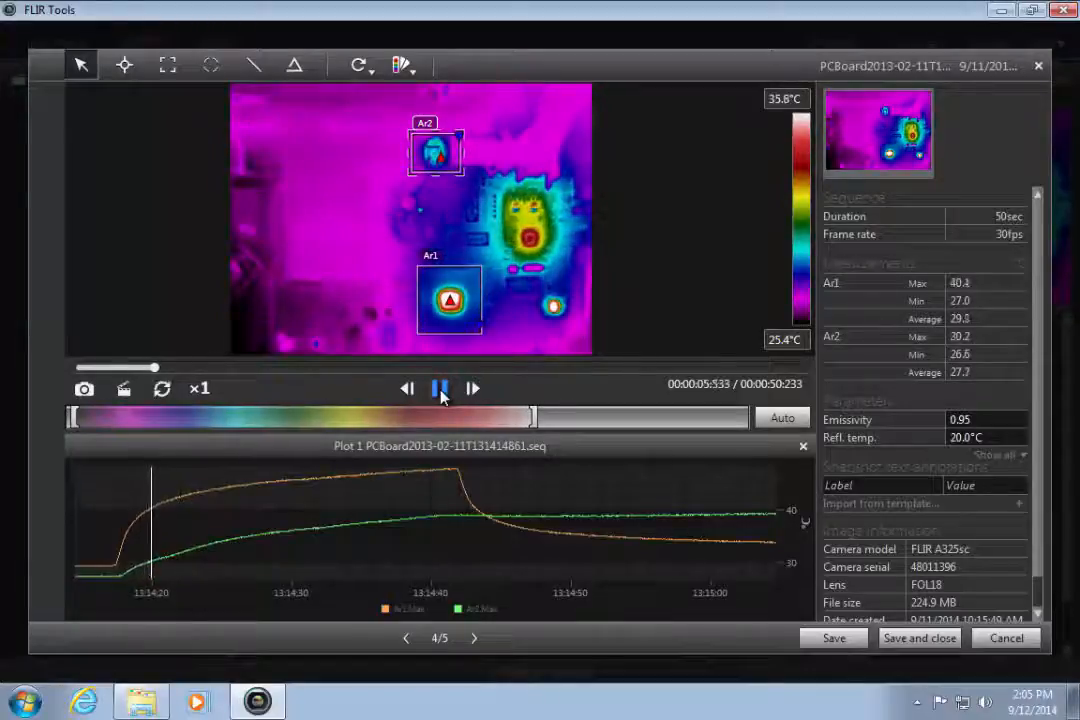
{"action": "left_click", "coordinate": [440, 390]}
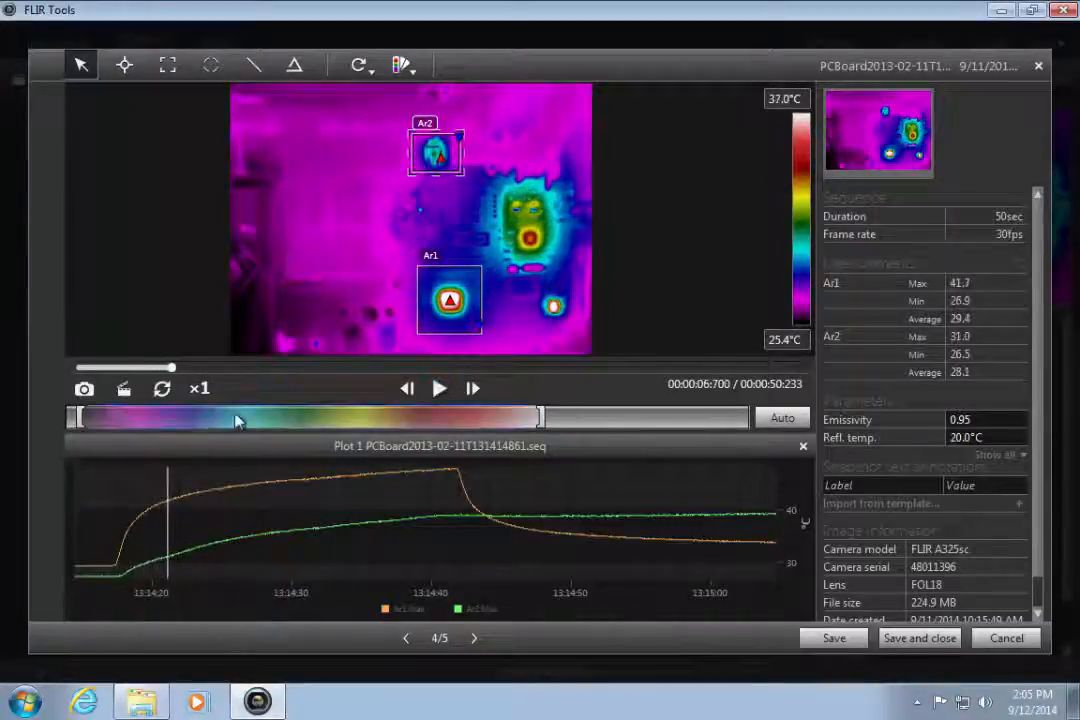
{"action": "left_click", "coordinate": [200, 388]}
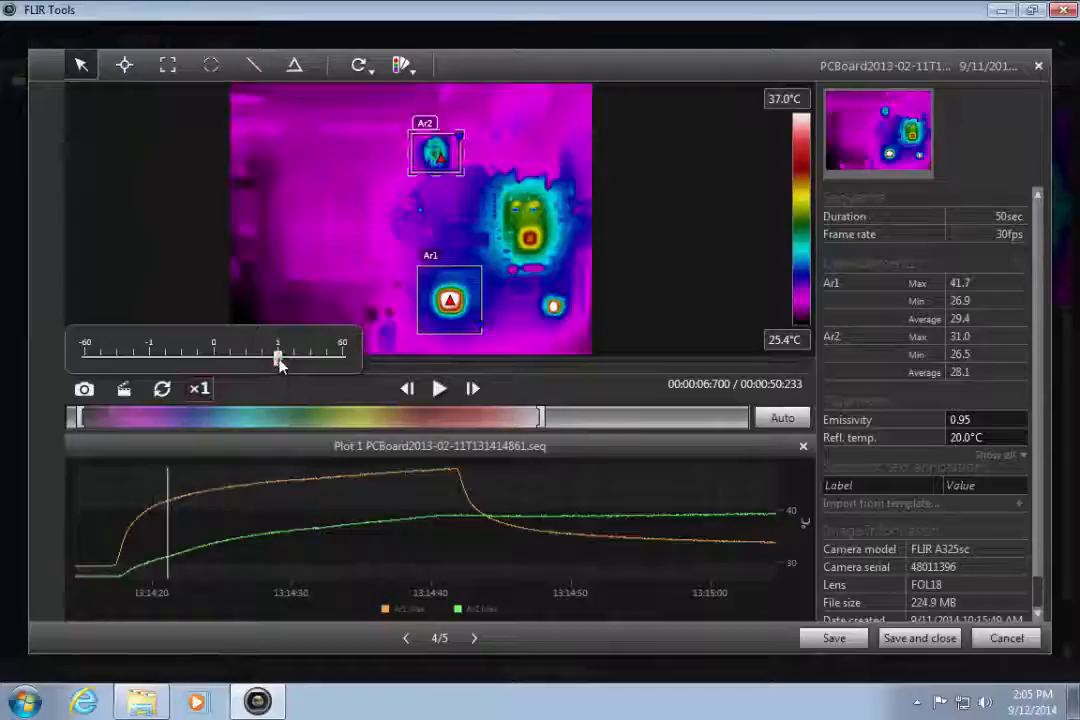
{"action": "left_click_drag", "start_coordinate": [280, 366], "coordinate": [328, 362]}
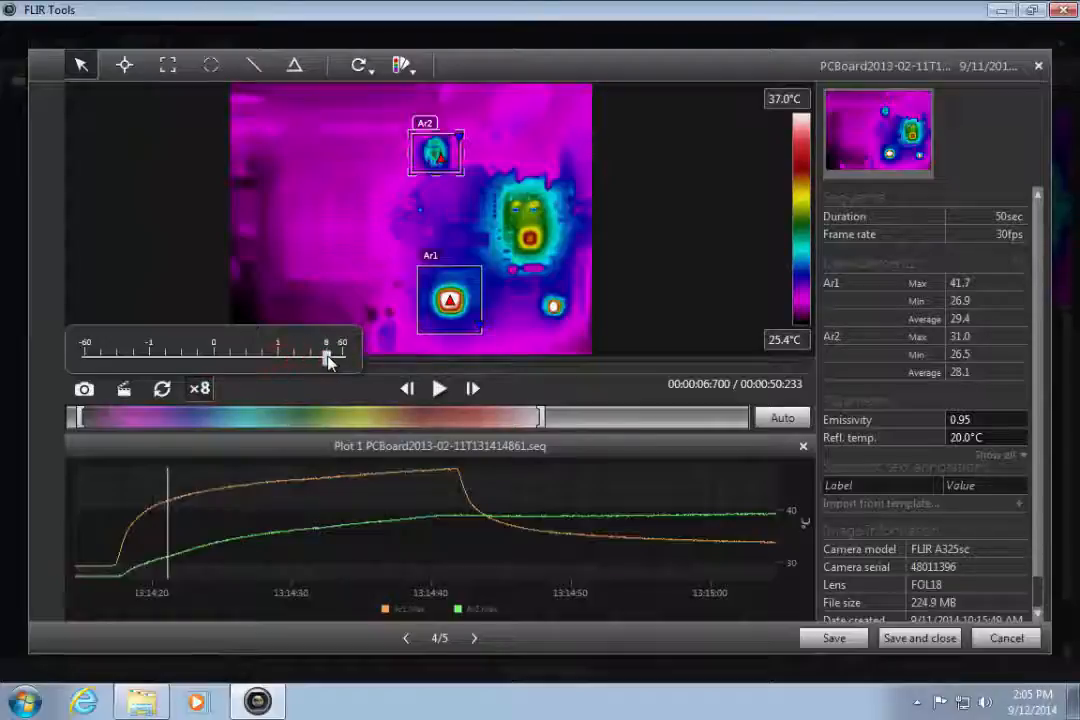
{"action": "left_click", "coordinate": [435, 390]}
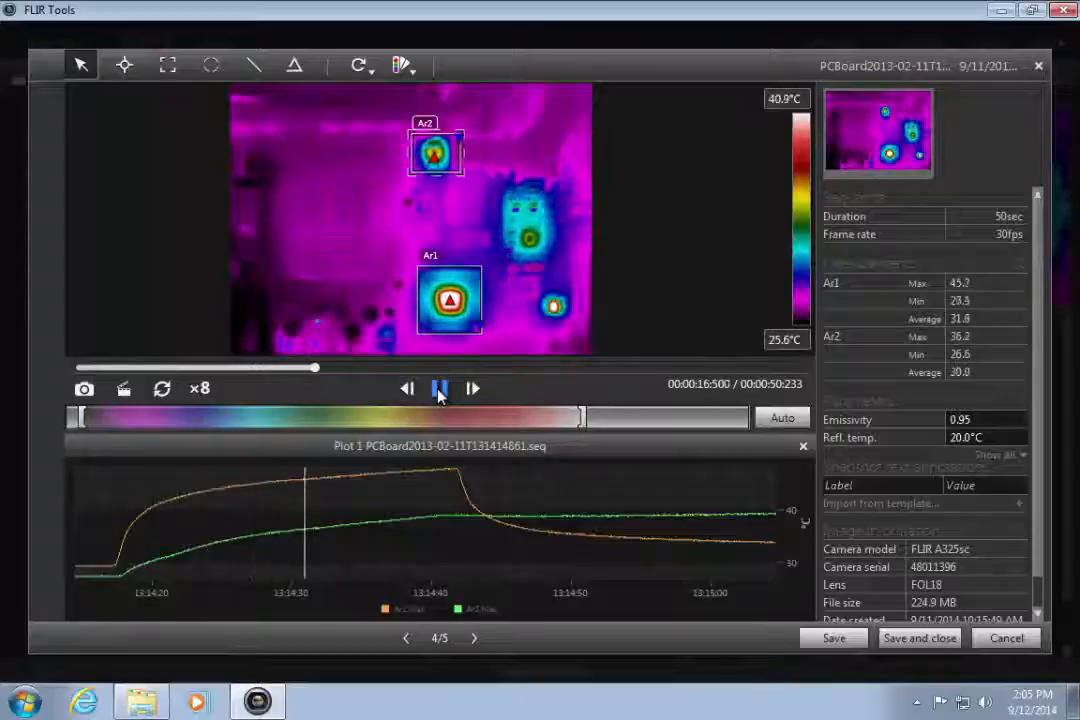
{"action": "left_click", "coordinate": [438, 390]}
Slow the sequence playback to x1/4 speed, play a short stretch and pause it
{"action": "left_click", "coordinate": [203, 389]}
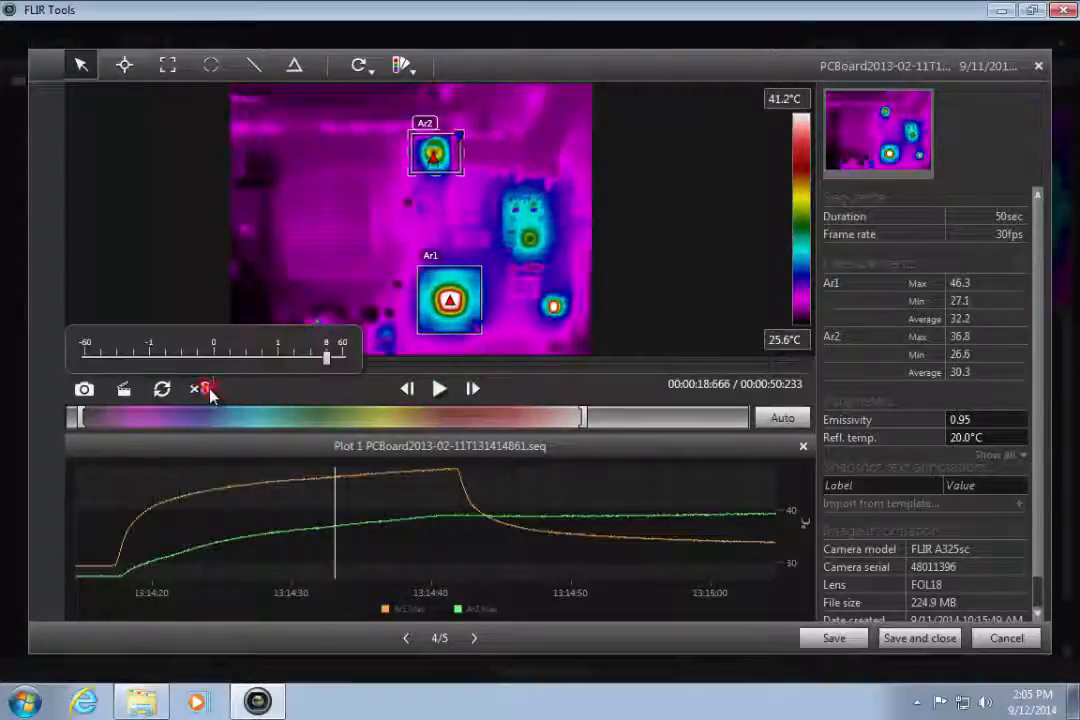
{"action": "left_click_drag", "start_coordinate": [328, 362], "coordinate": [245, 360]}
{"action": "left_click", "coordinate": [439, 389]}
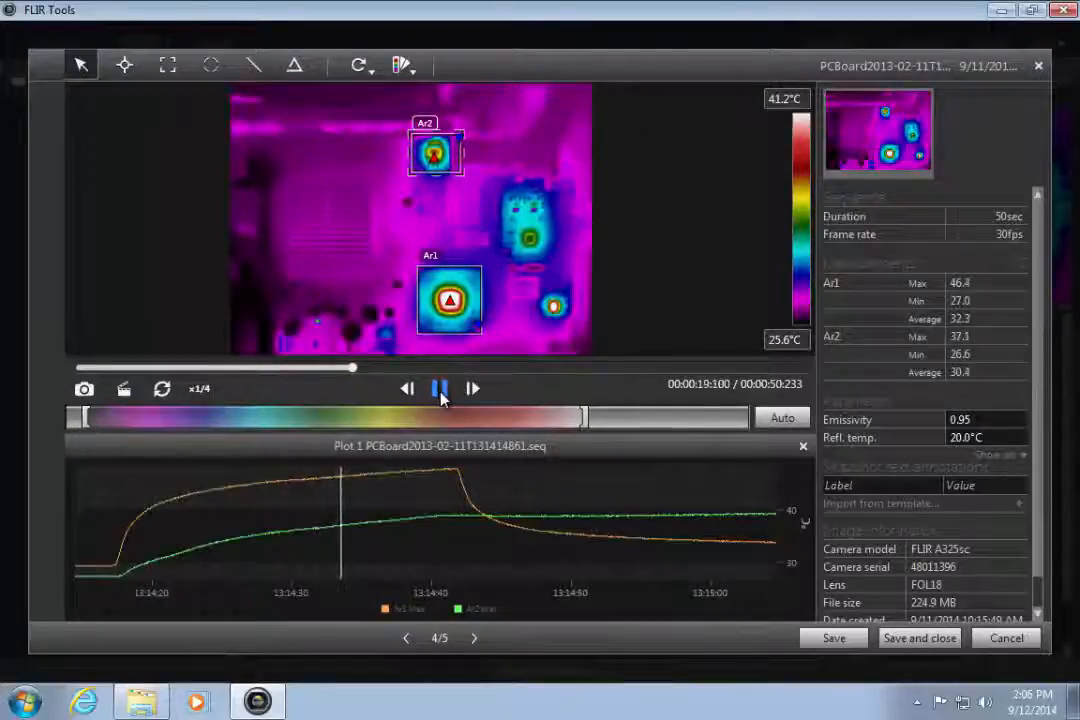
{"action": "left_click", "coordinate": [440, 392]}
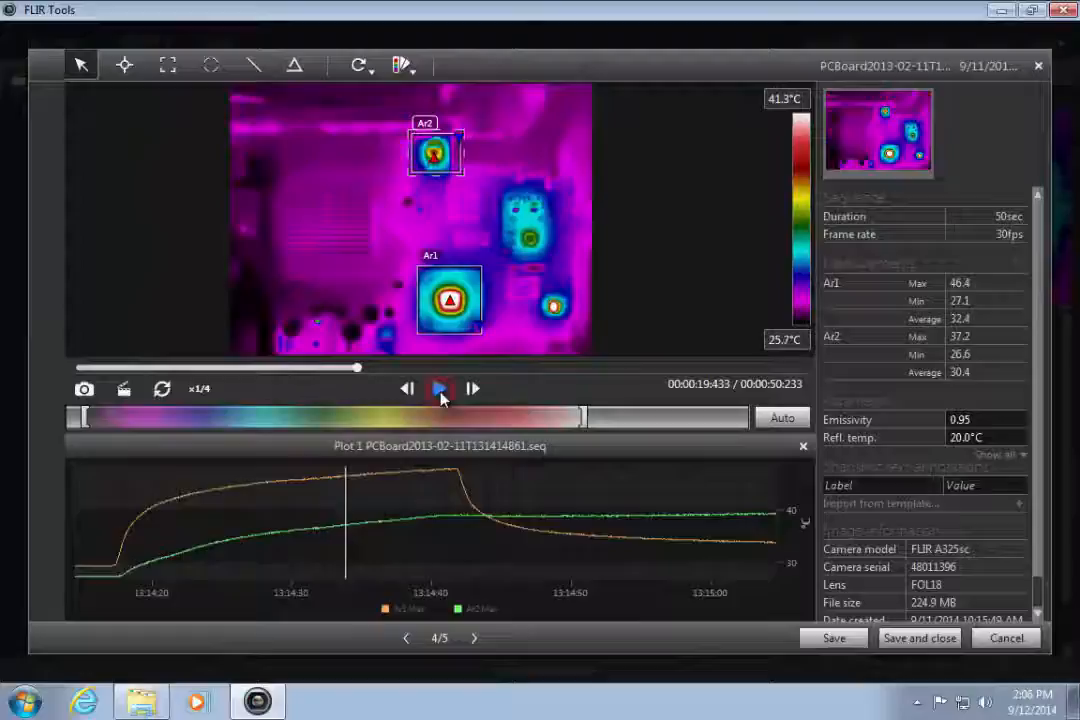
Set the sequence playback speed to x-2 and play the recording in reverse
{"action": "left_click", "coordinate": [200, 389]}
{"action": "left_click_drag", "start_coordinate": [246, 360], "coordinate": [133, 362]}
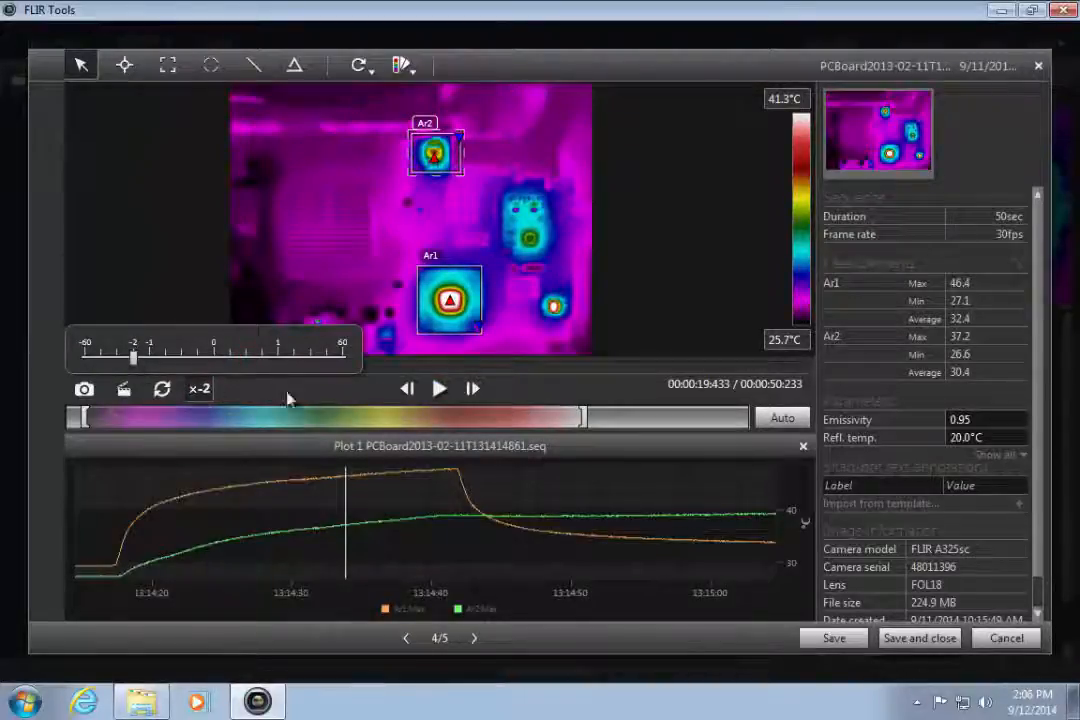
{"action": "left_click", "coordinate": [437, 393]}
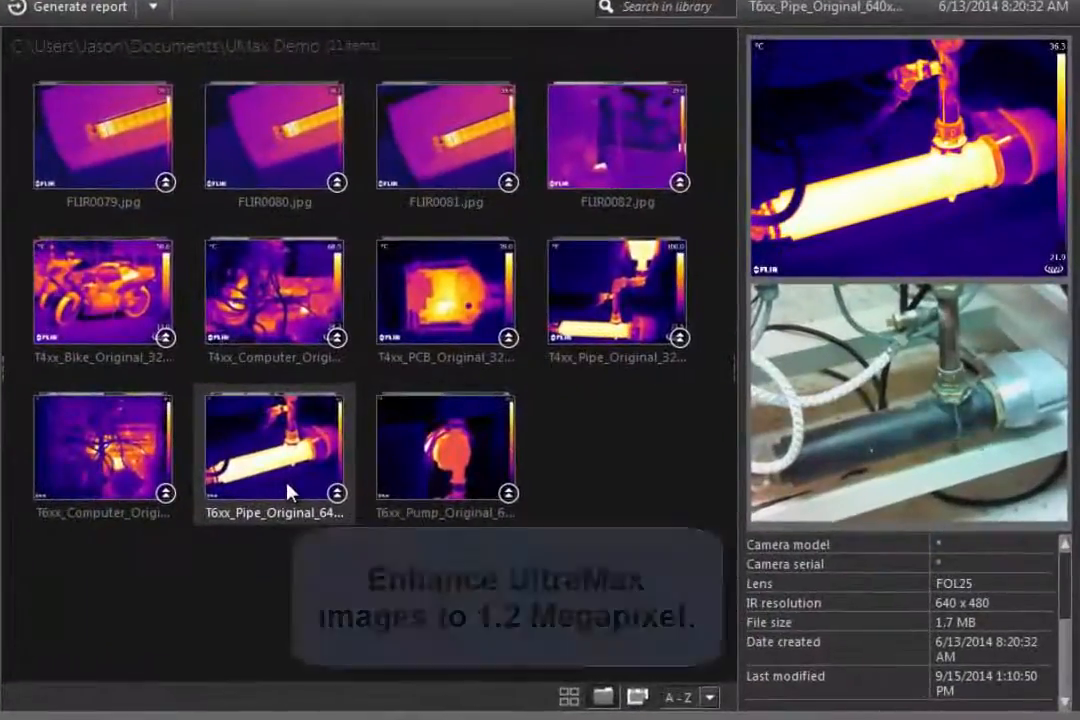
Enhance the resolution of the T6xx_Pipe_Original image in the UMax Demo folder with UltraMax, without backing up the original, and open it
{"action": "right_click", "coordinate": [290, 492]}
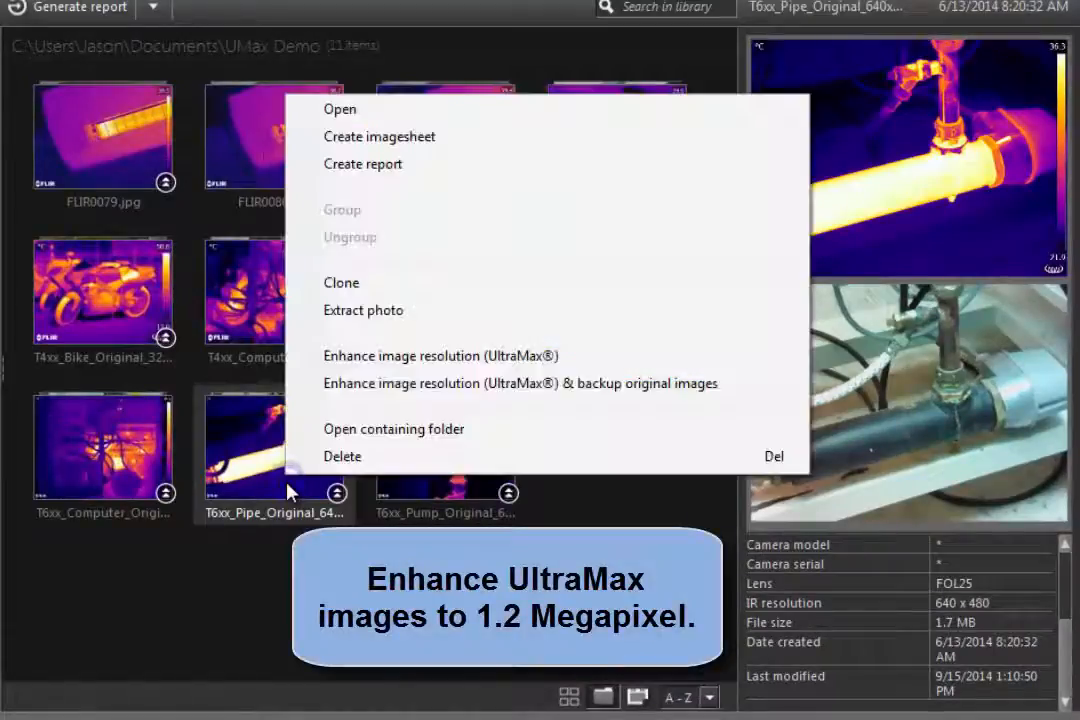
{"action": "left_click", "coordinate": [408, 358]}
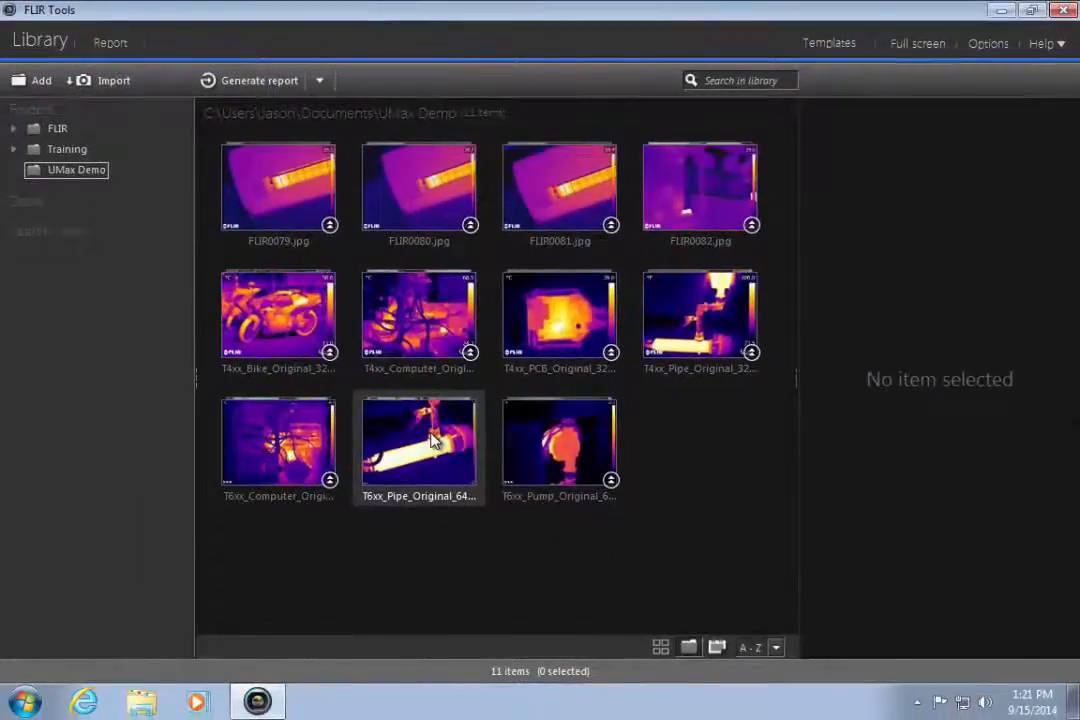
{"action": "double_click", "coordinate": [432, 440]}
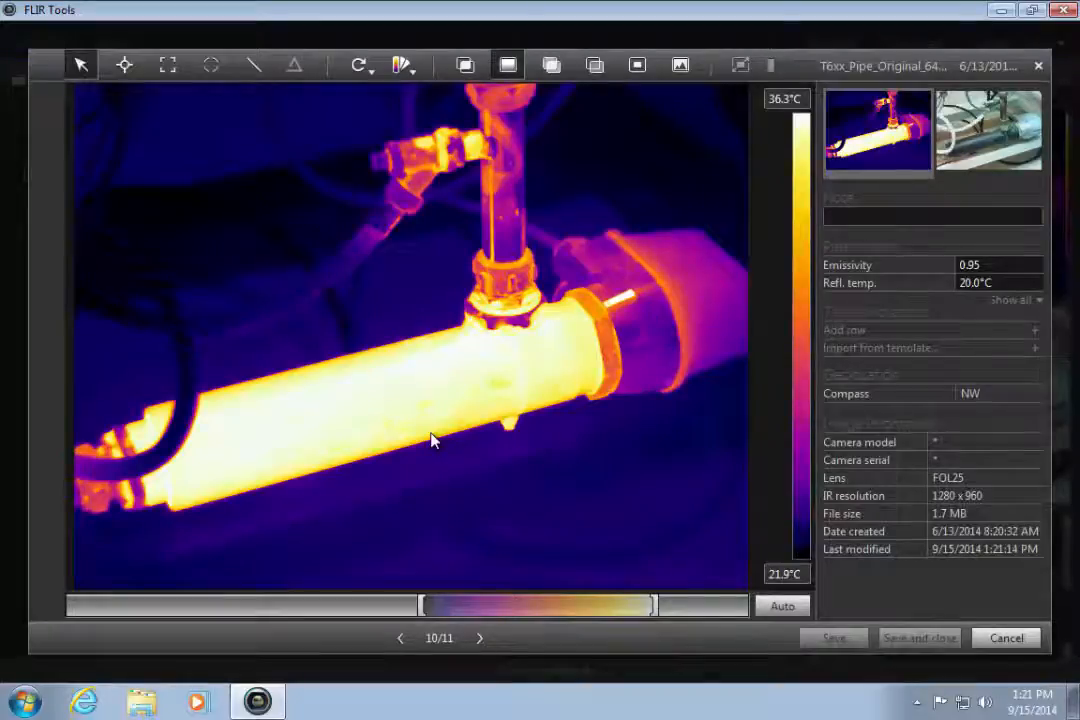